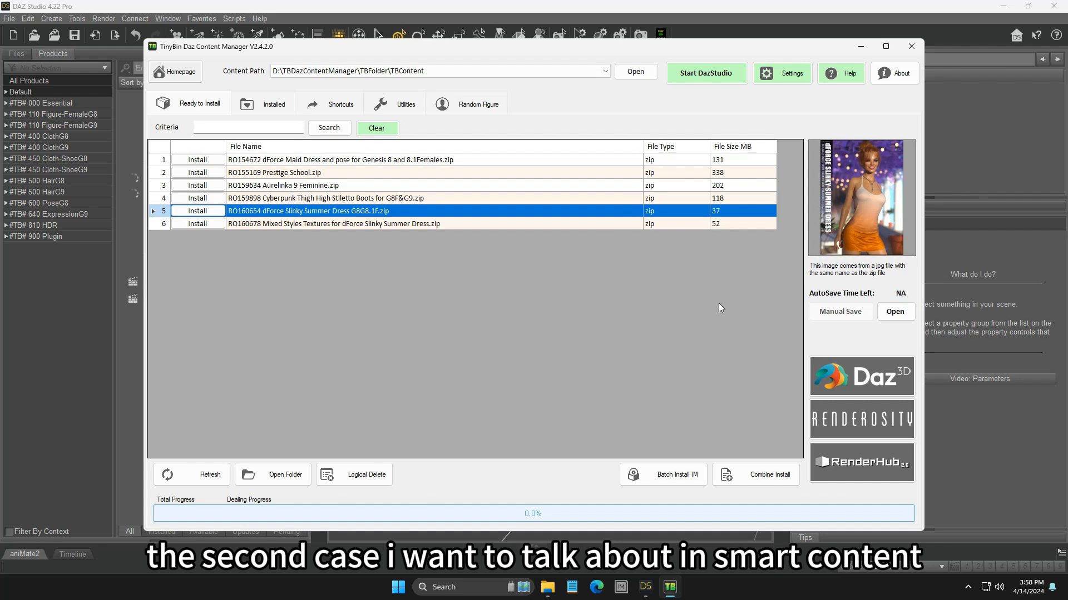
- Switch to DAZ Studio and load Ally BootsDS from the Wardrobe files of Ally Boots for Genesis 8 and 8.1 Females
click(35, 412)
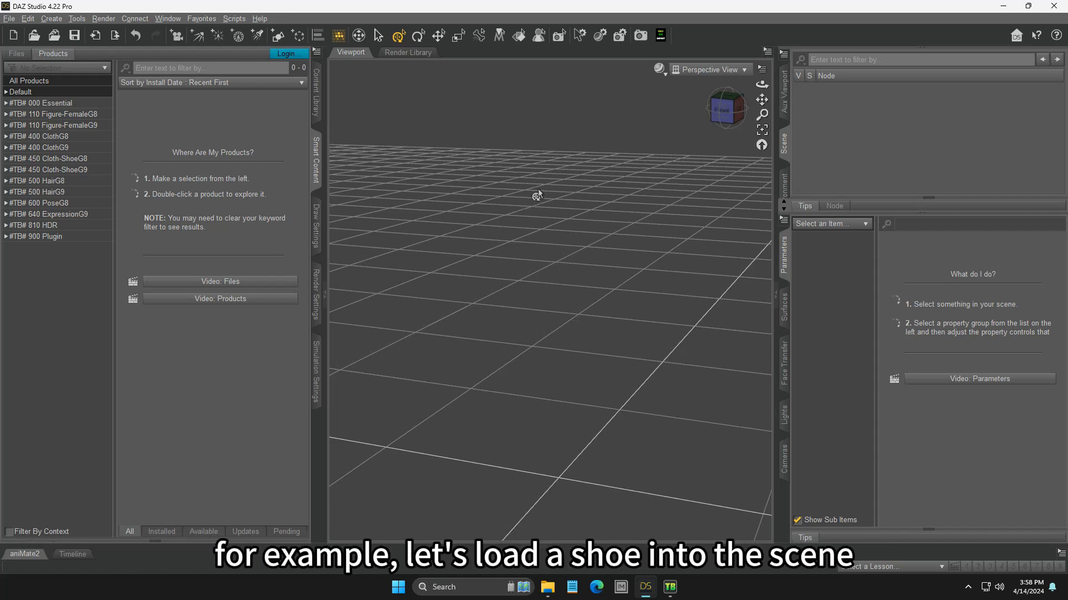
click(56, 81)
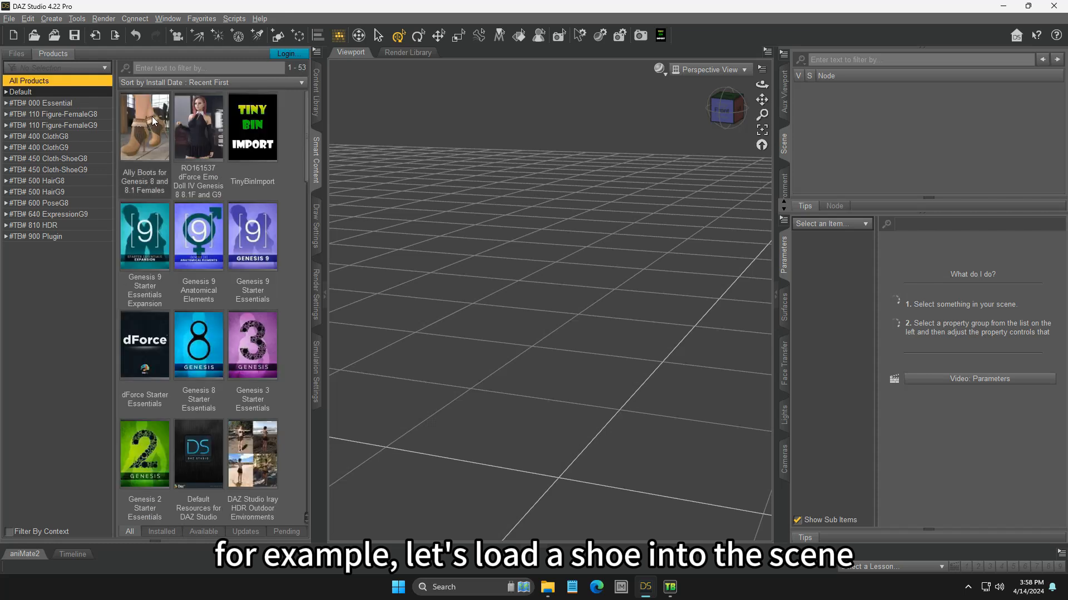
double_click(124, 170)
click(52, 190)
double_click(158, 148)
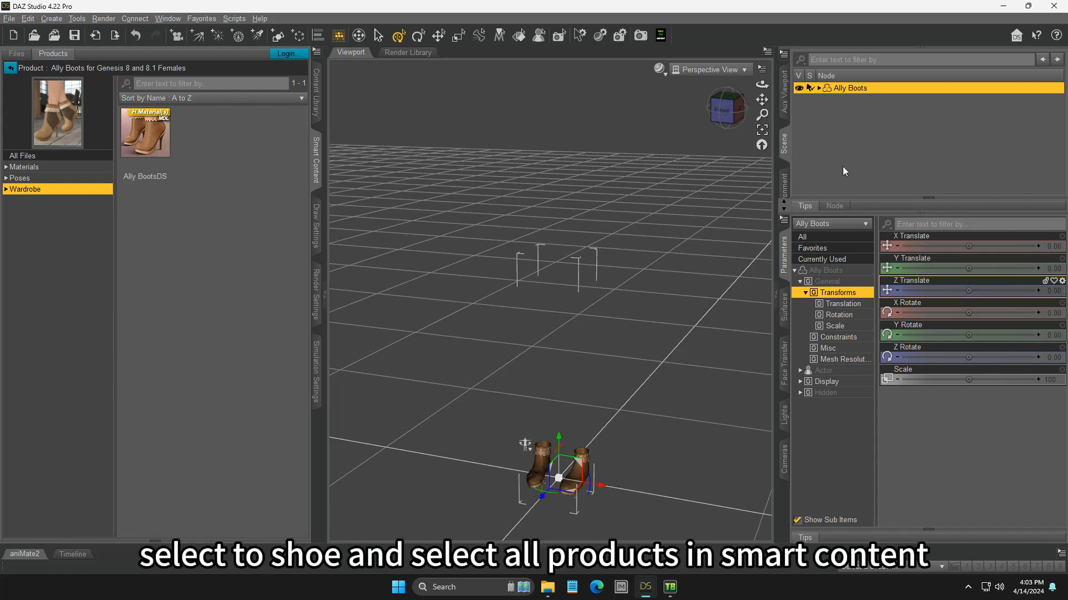
- Filter all Smart Content products by the context of the selected boots and reopen the Ally Boots product
click(10, 68)
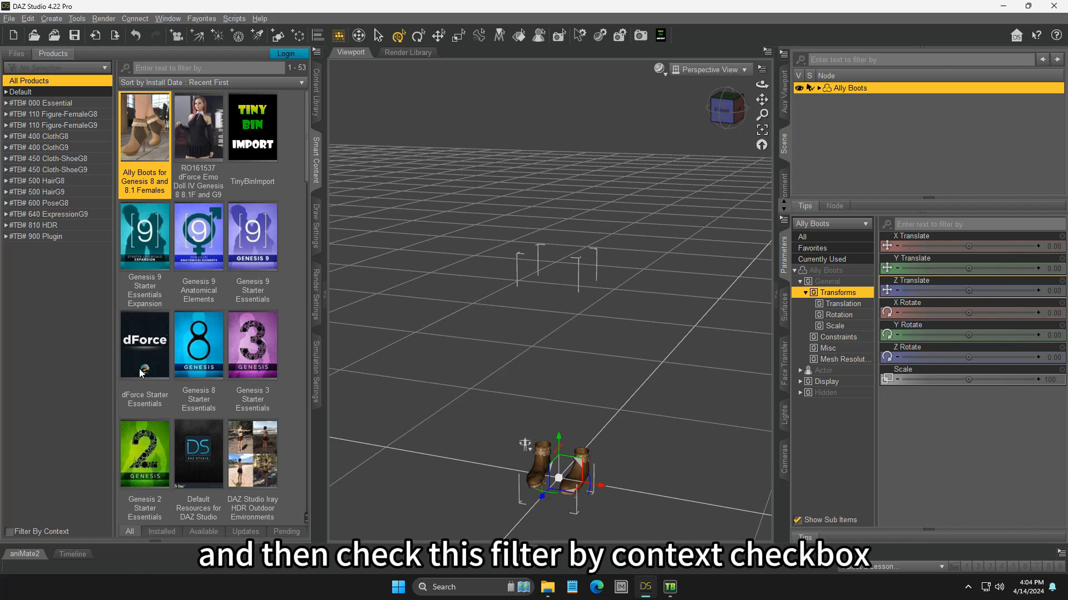
click(8, 531)
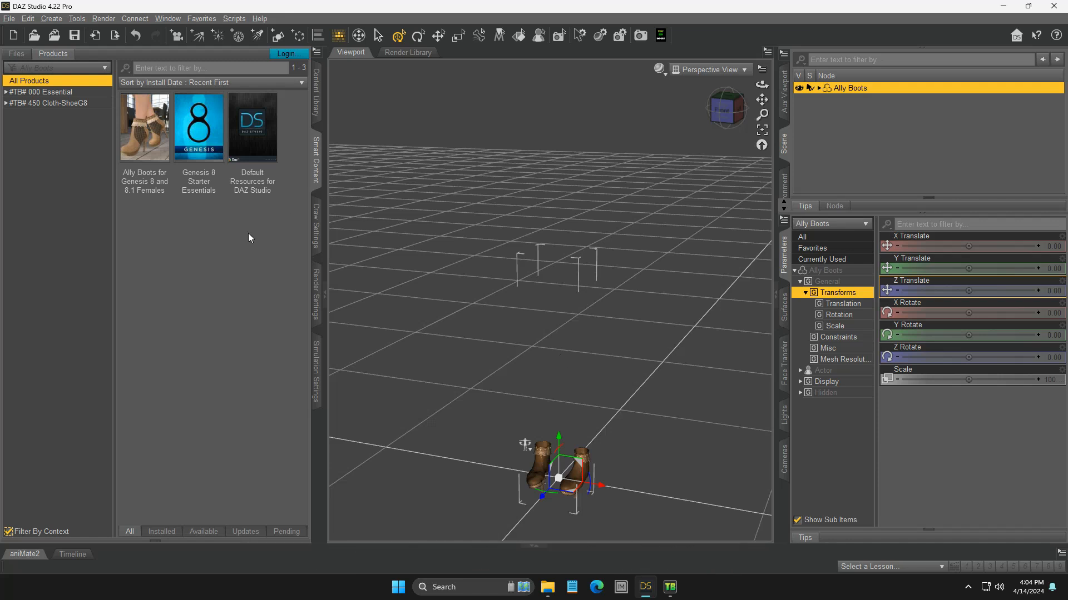
double_click(153, 152)
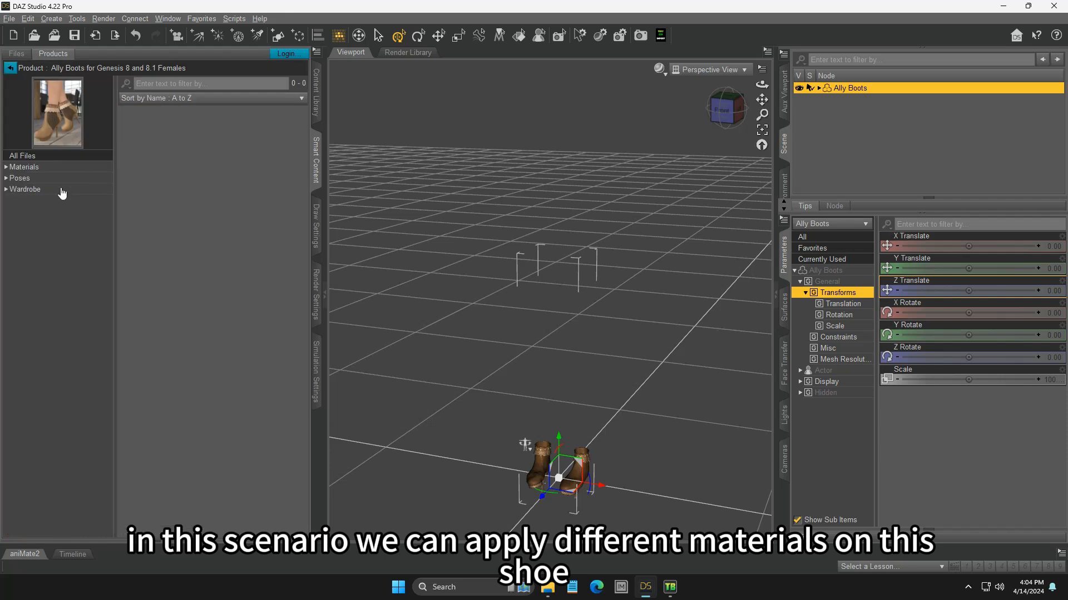
- Apply the 07 Blood Red material to the boots, followed by the 08 Blue Lagoon material
click(54, 191)
click(43, 169)
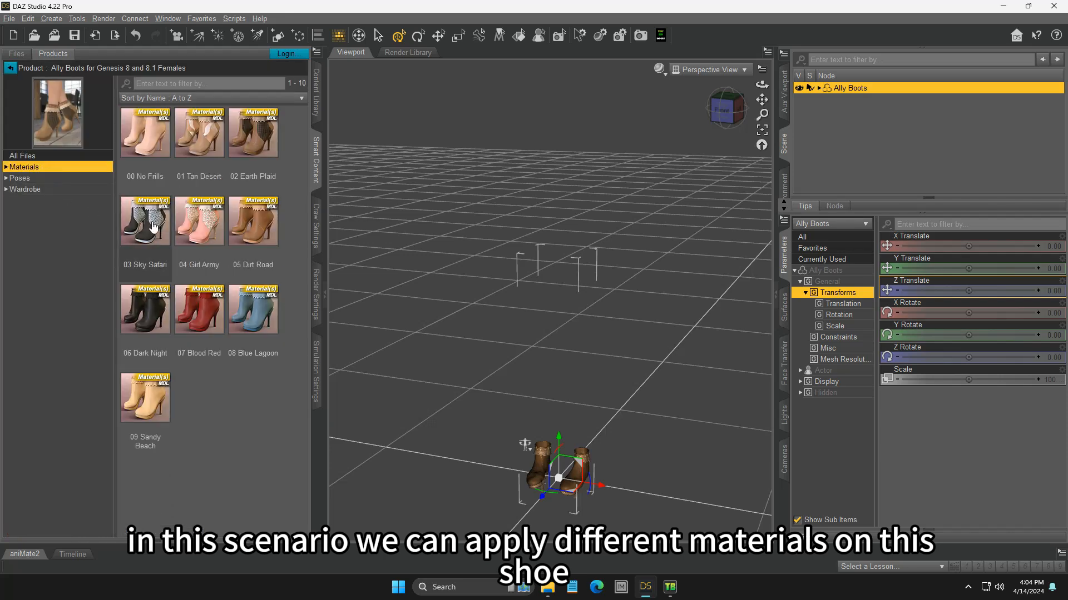
double_click(213, 315)
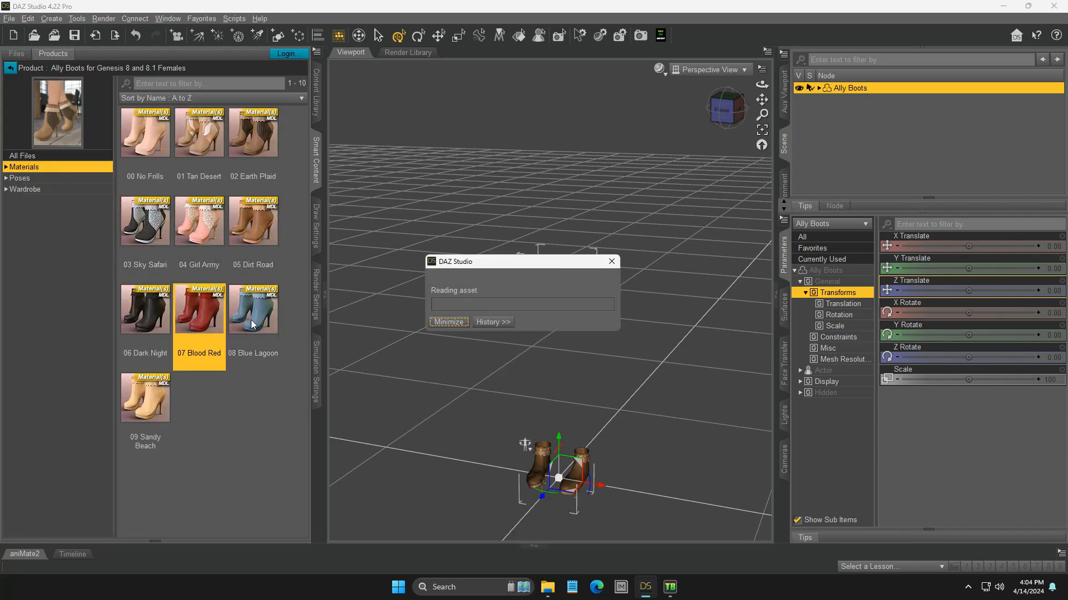
double_click(245, 317)
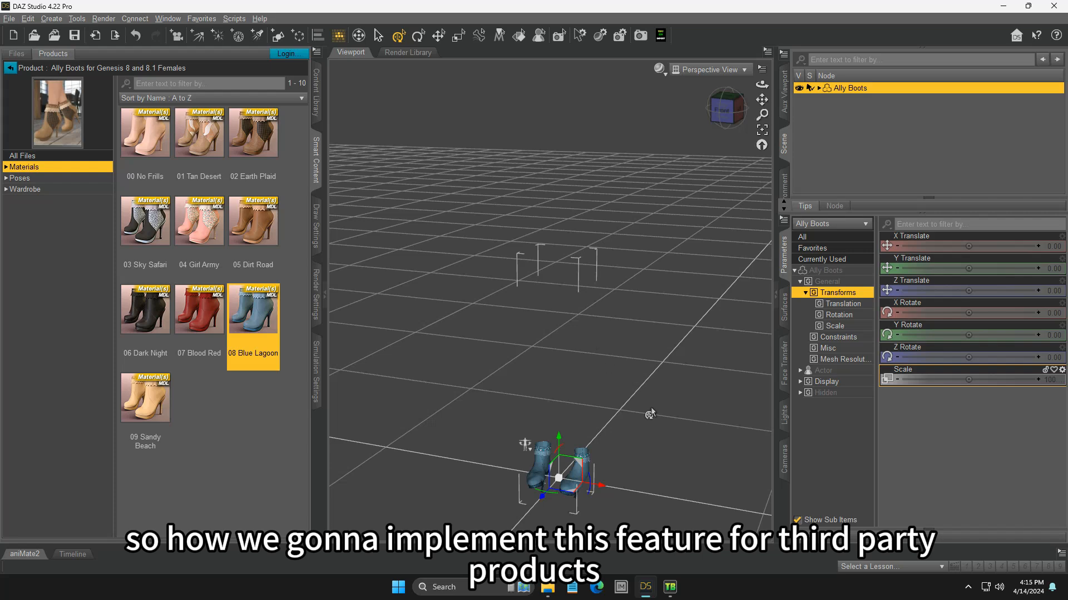
- In TinyBin Daz Content Manager, start a combined install of the dForce Slinky Summer Dress zip and its Mixed Styles Textures zip
click(669, 587)
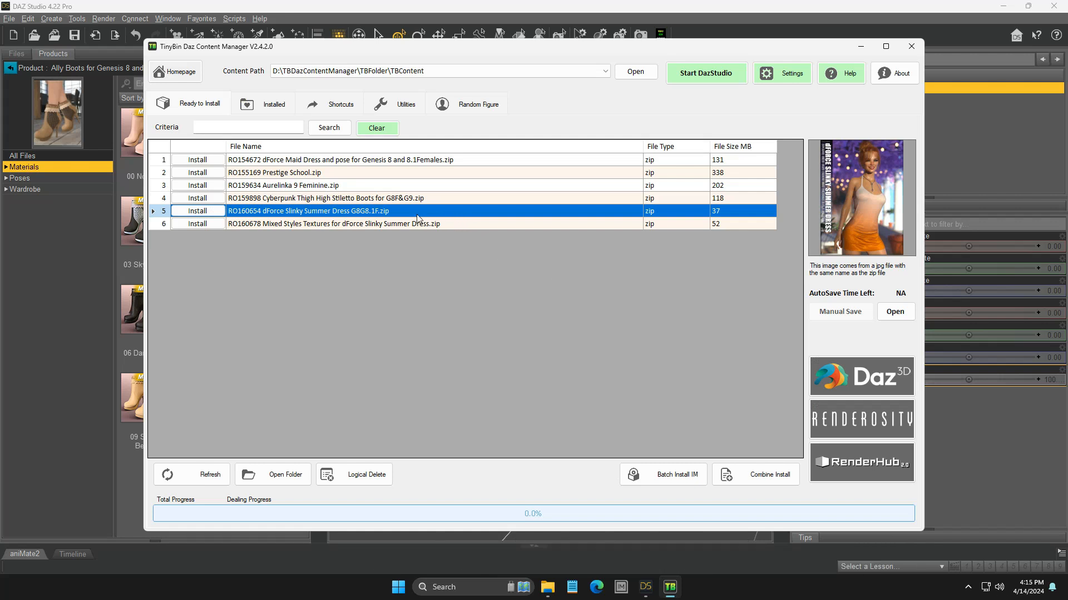
click(450, 225)
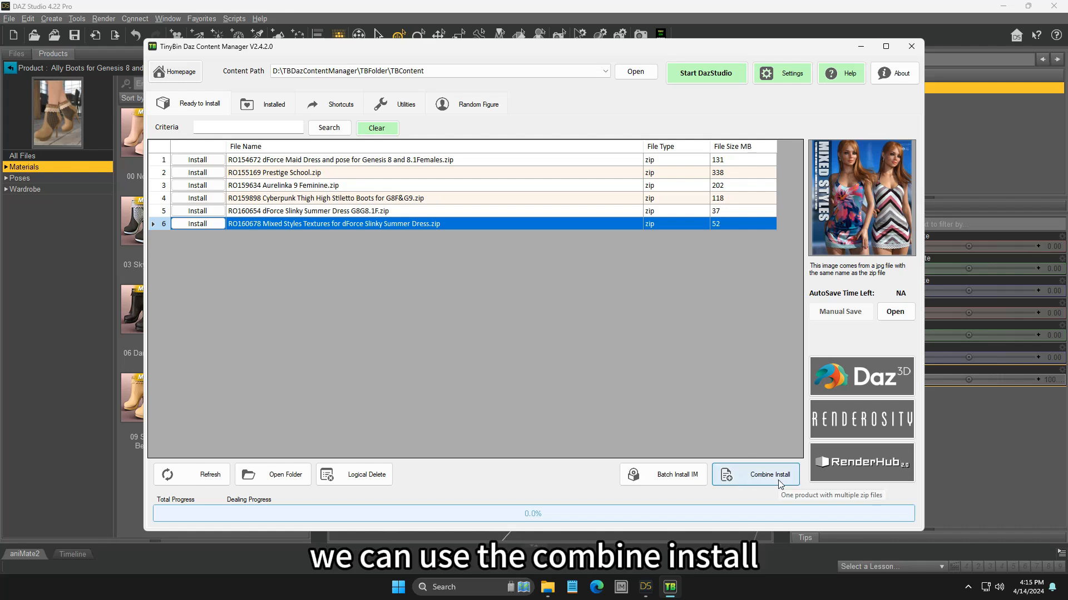
ctrl+click(477, 212)
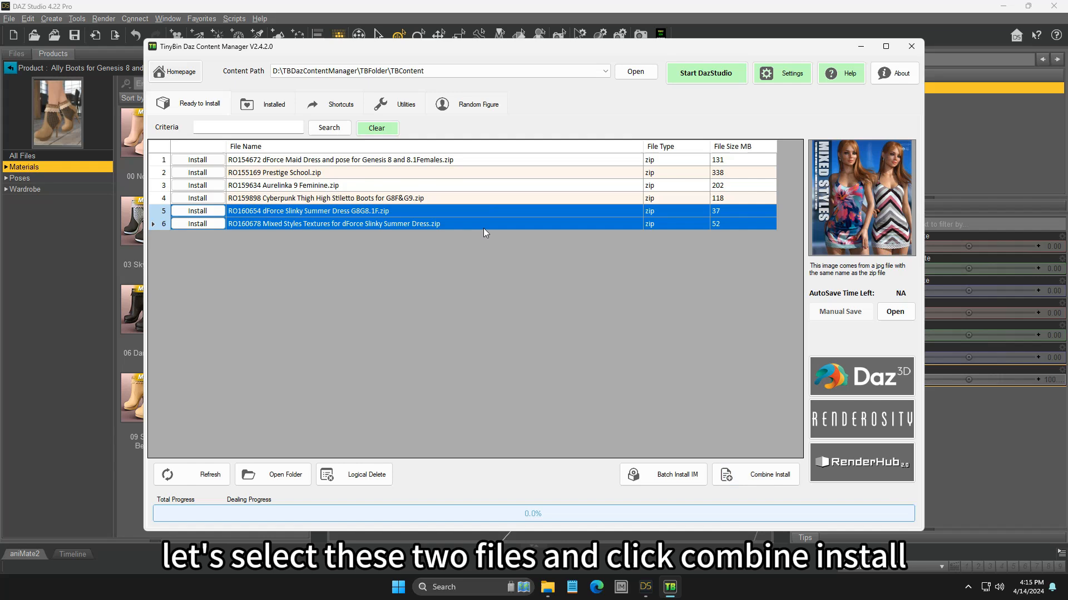
click(745, 474)
click(566, 333)
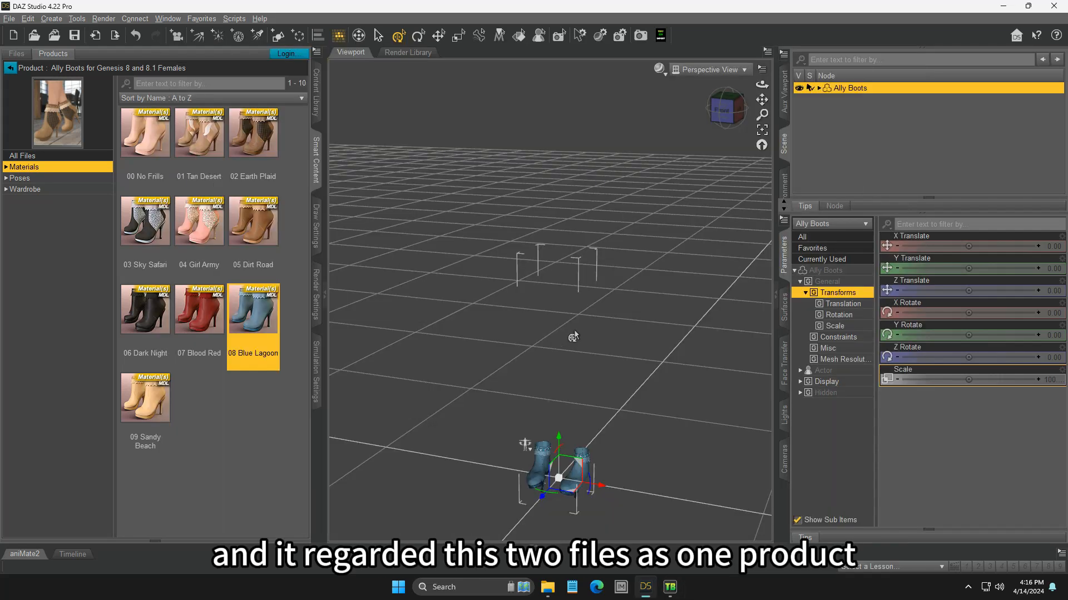
- Minimize DAZ Studio, set the combined product's category to Cloth and complete its installation
click(1003, 6)
click(519, 201)
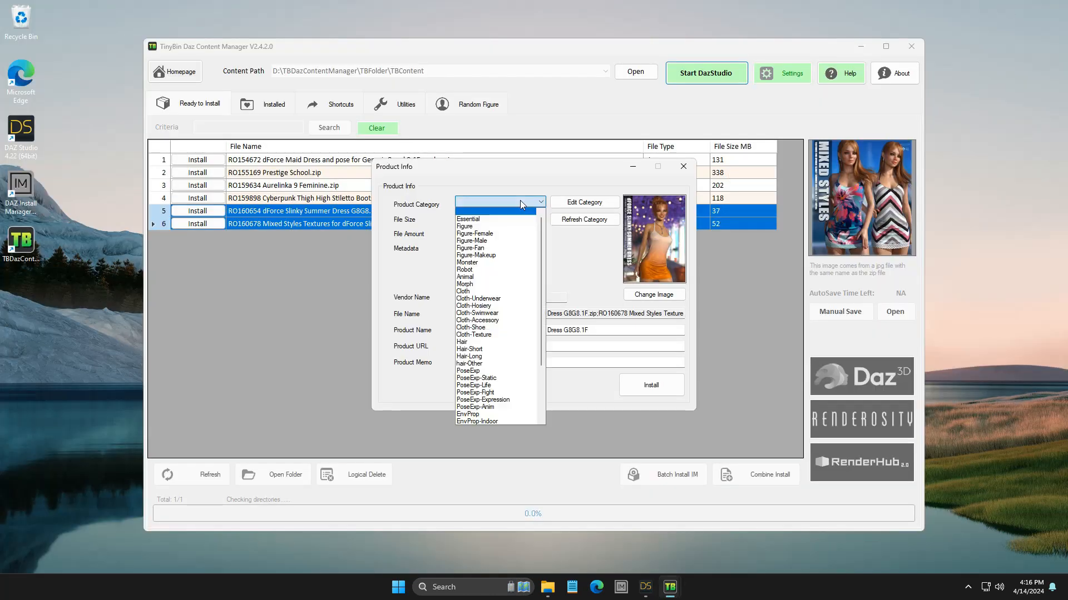
click(489, 296)
click(659, 392)
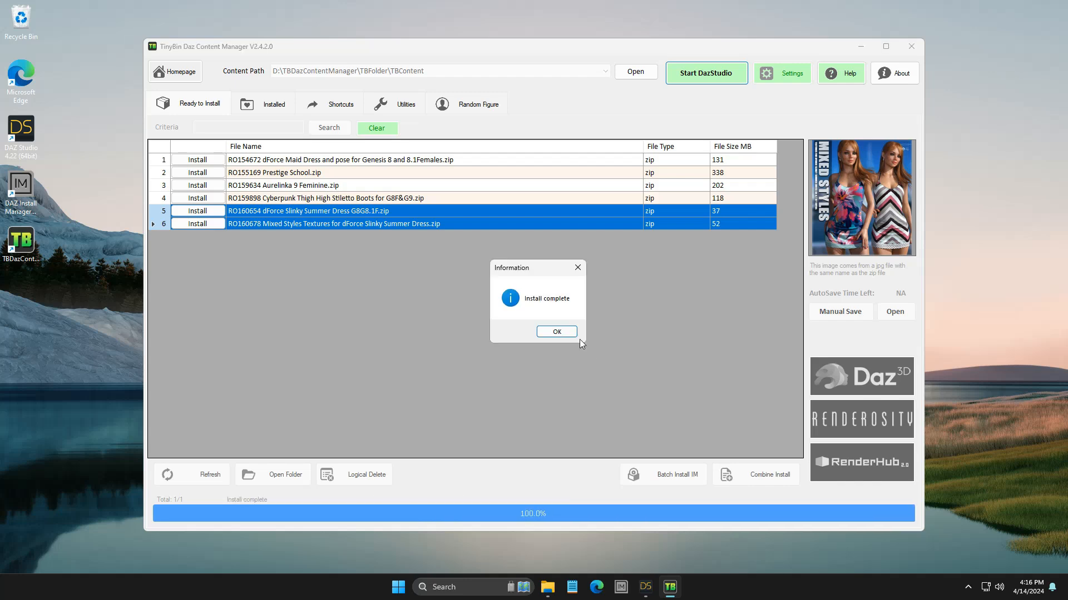
click(559, 332)
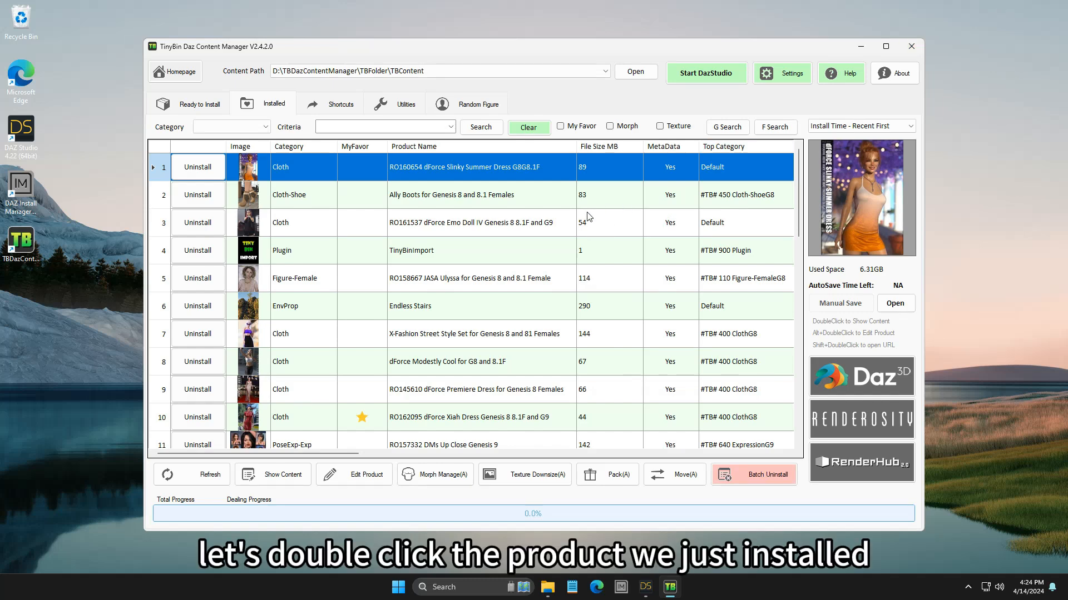
- Open the installed Slinky Summer Dress product's content table and examine which files belong to the texture package and which to the dress
double_click(546, 168)
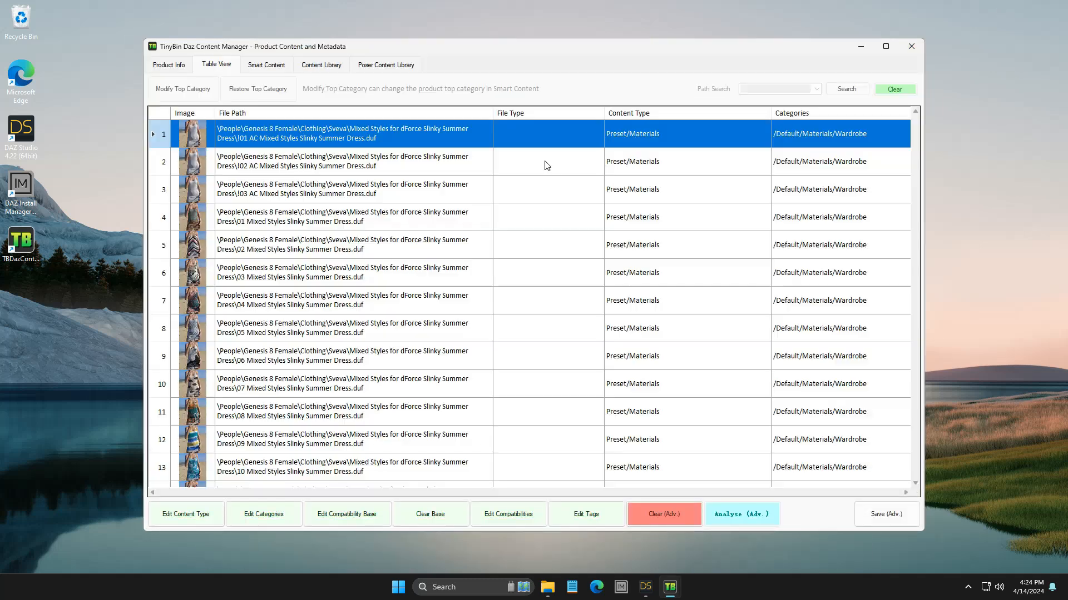
double_click(608, 49)
scroll(441, 104, down, 3)
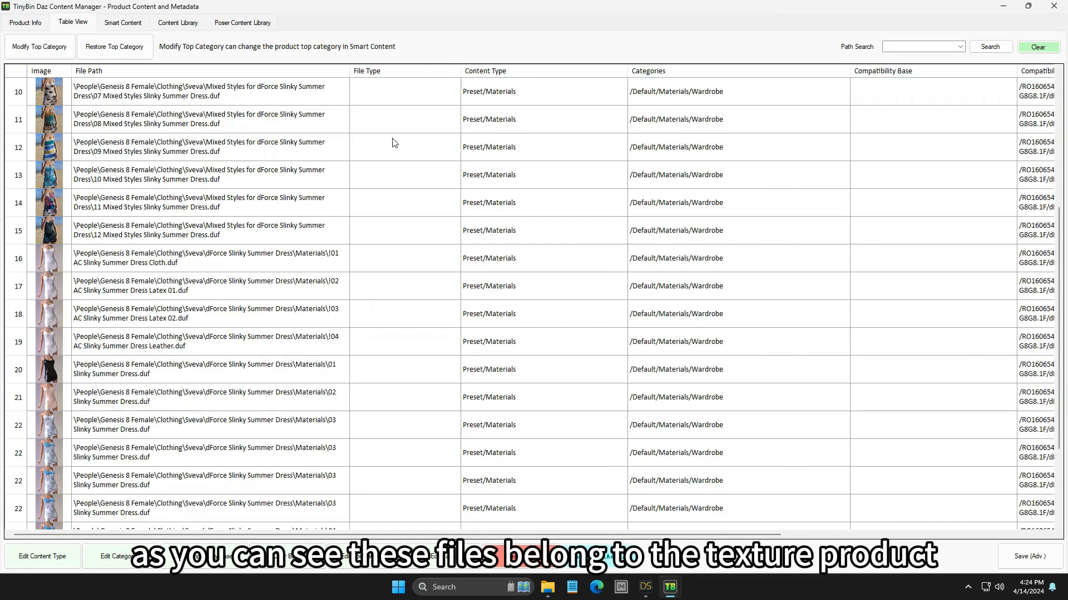
shift+click(346, 231)
scroll(349, 240, up, 3)
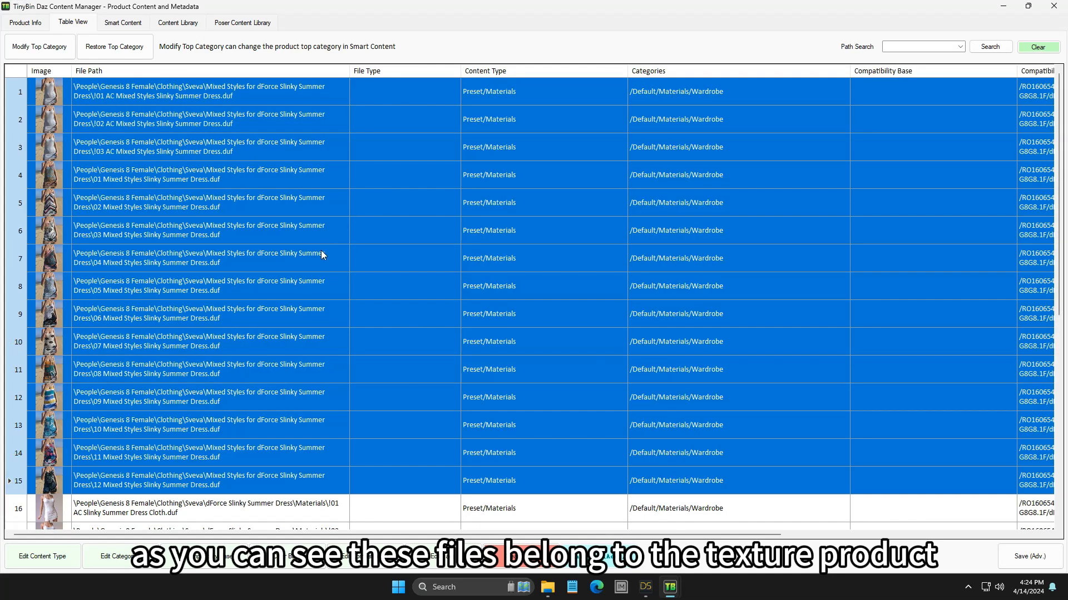
scroll(322, 251, down, 1)
click(344, 428)
scroll(337, 409, down, 4)
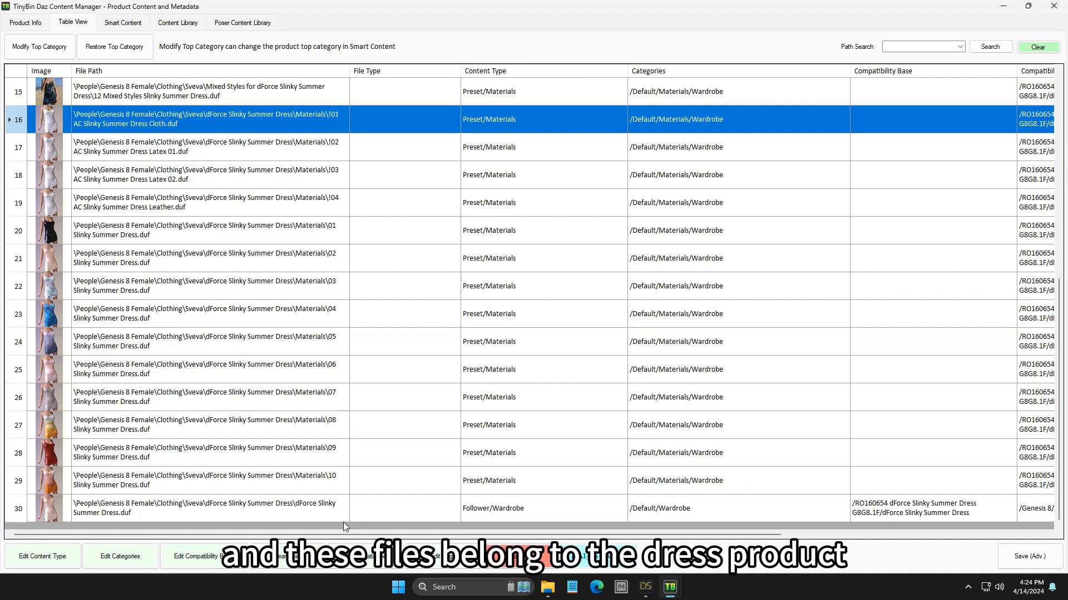
shift+click(342, 517)
scroll(344, 379, up, 5)
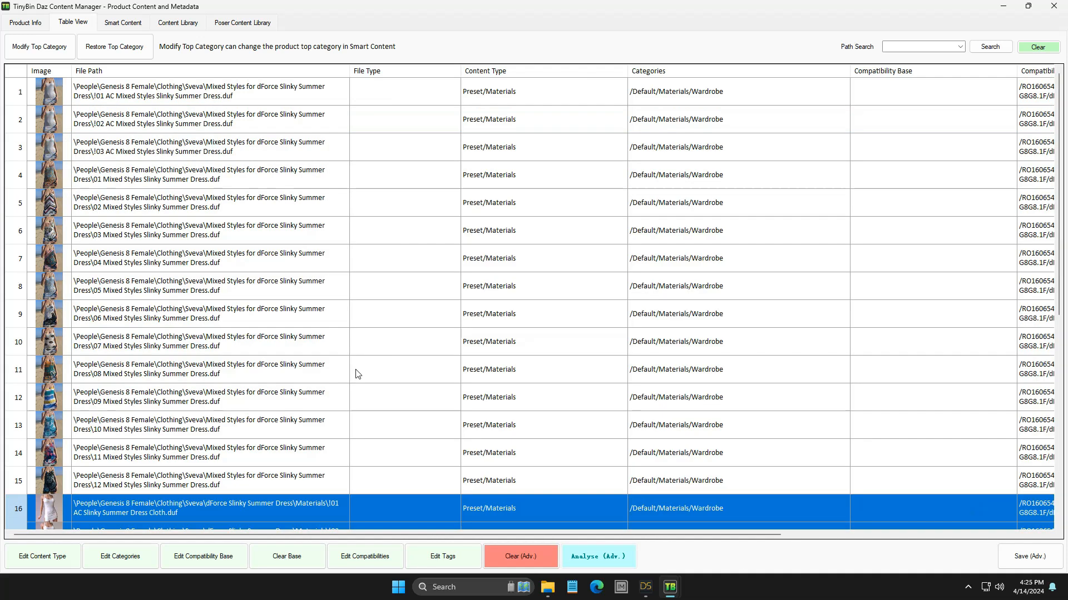
- Examine the Compatibilities of all material files against the Compatibility Base of the dress file
drag(589, 535, 937, 561)
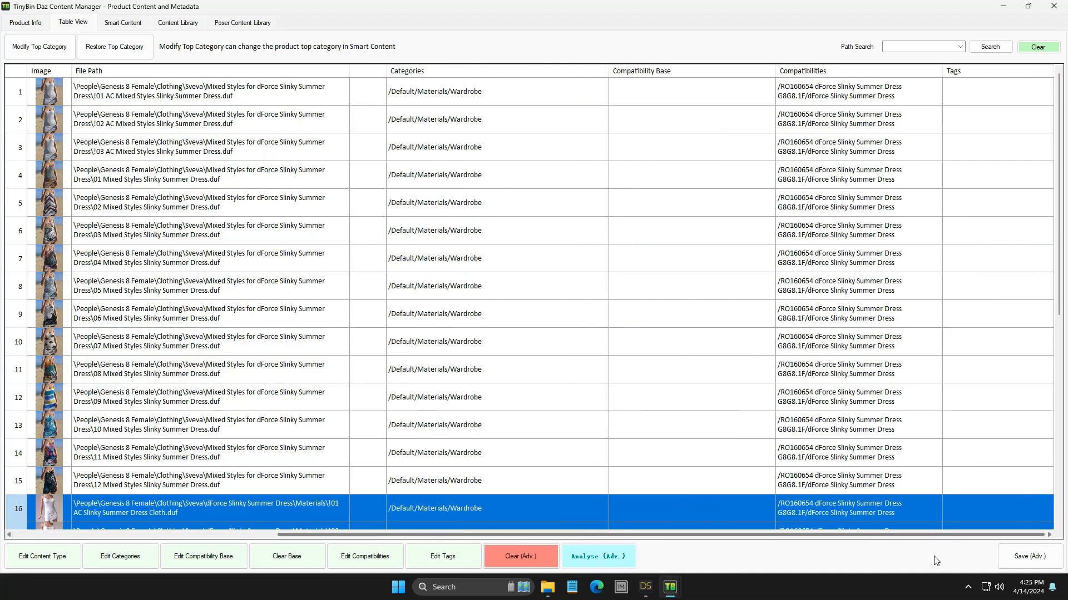
click(876, 92)
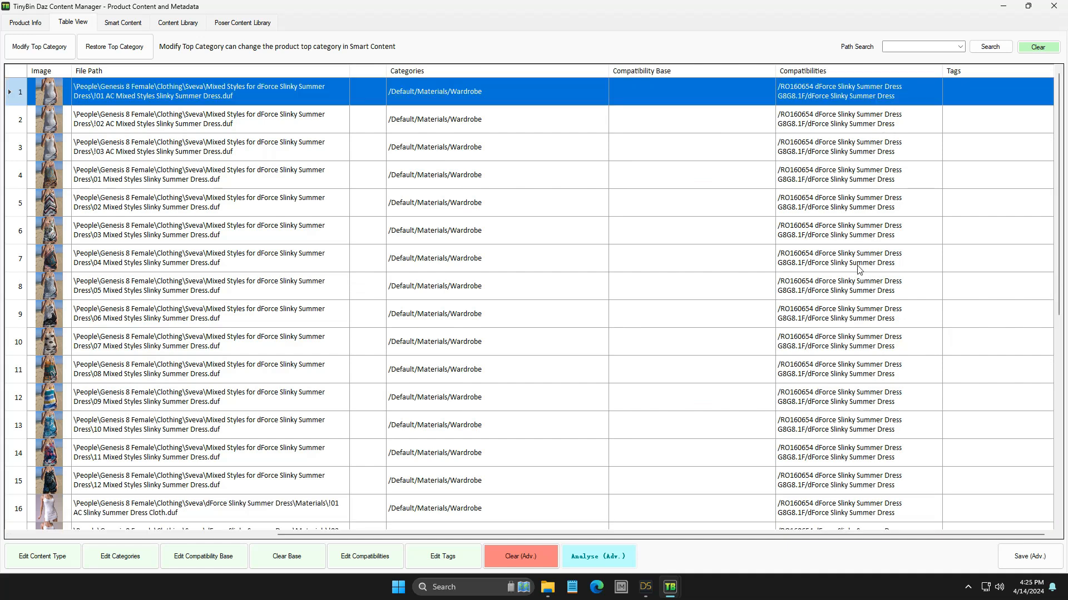
scroll(860, 270, down, 5)
shift+click(895, 482)
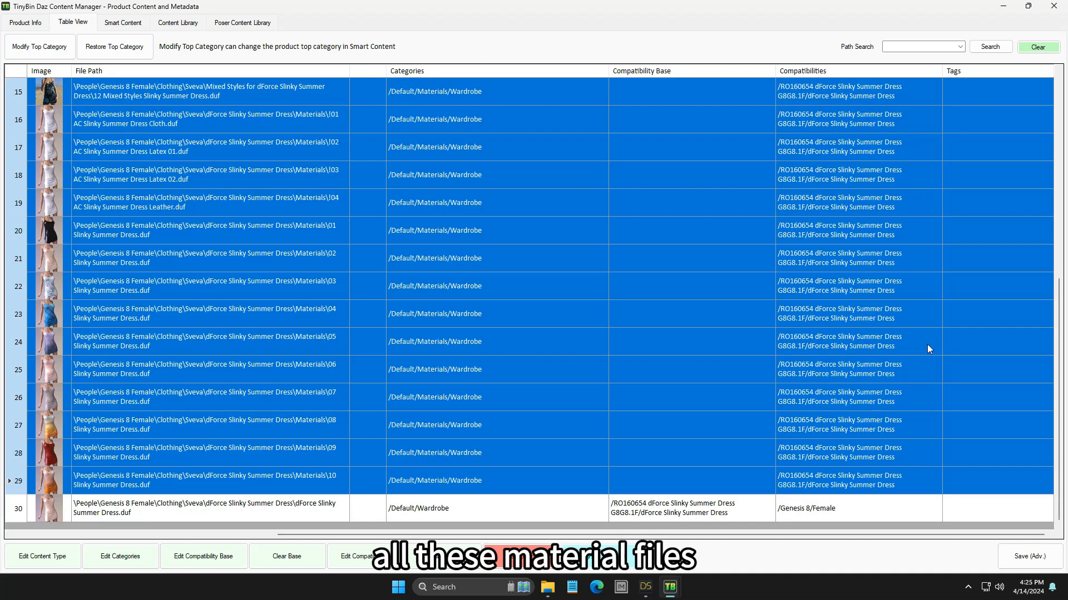
scroll(919, 343, up, 5)
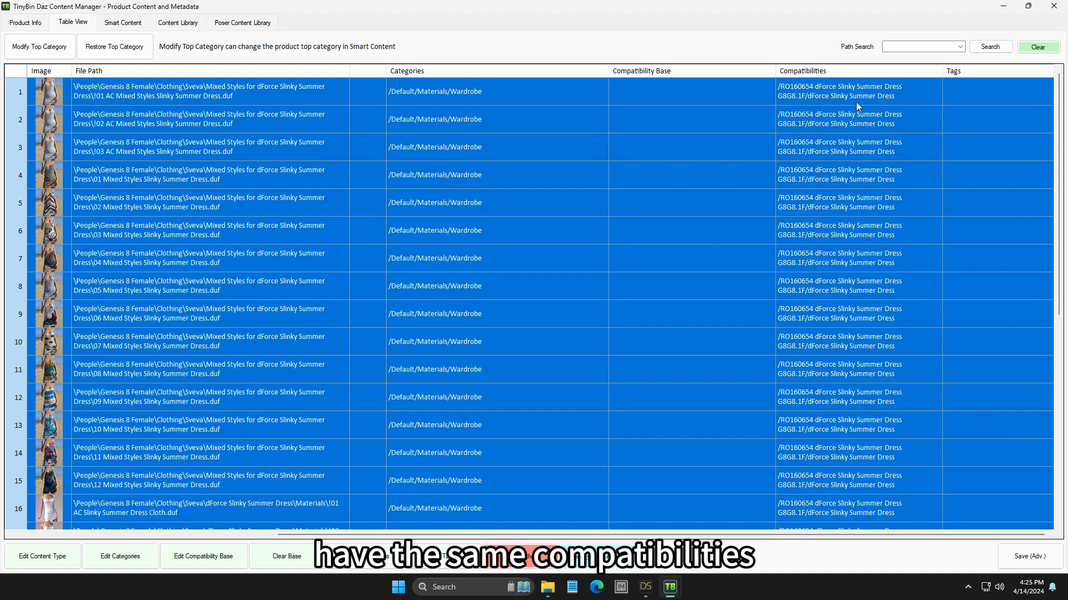
scroll(852, 157, down, 5)
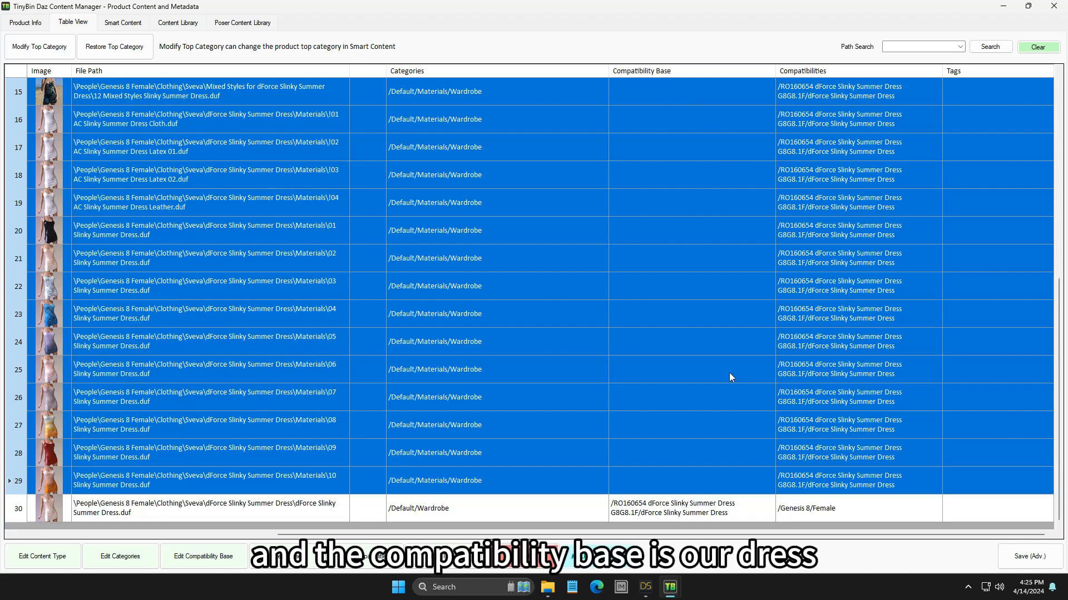
click(704, 511)
scroll(924, 186, up, 5)
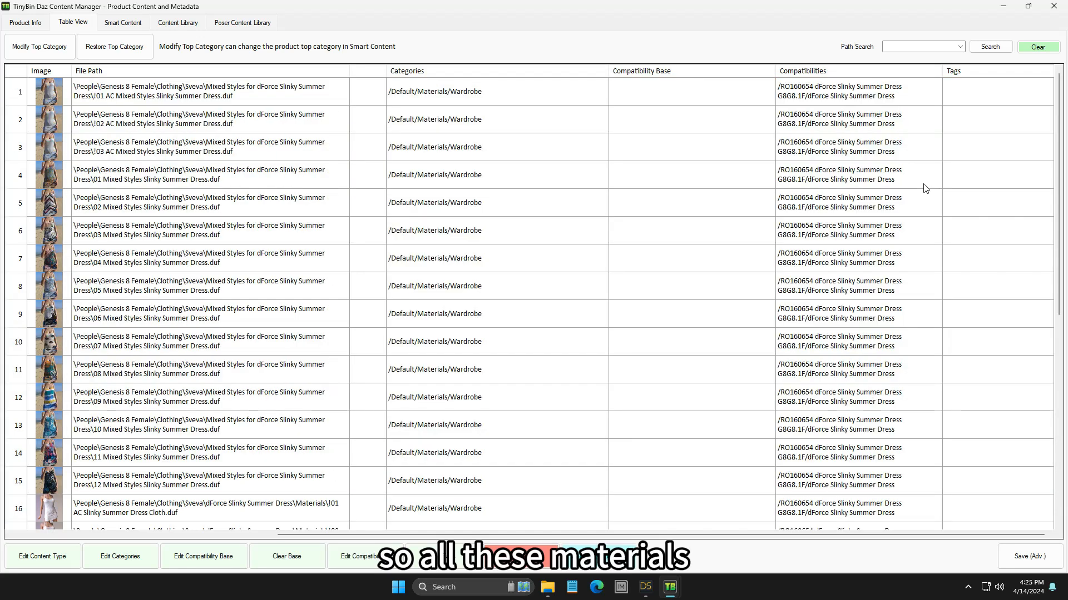
click(907, 103)
scroll(945, 436, down, 5)
shift+click(896, 484)
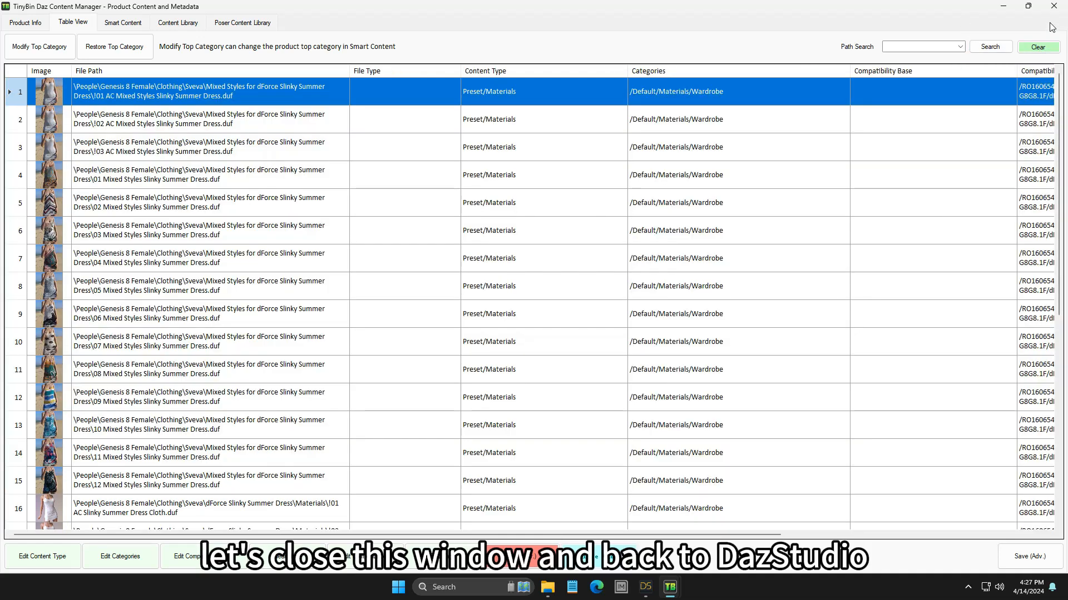
- Close the product content window, return to DAZ Studio and delete Ally Boots from the scene
click(1053, 6)
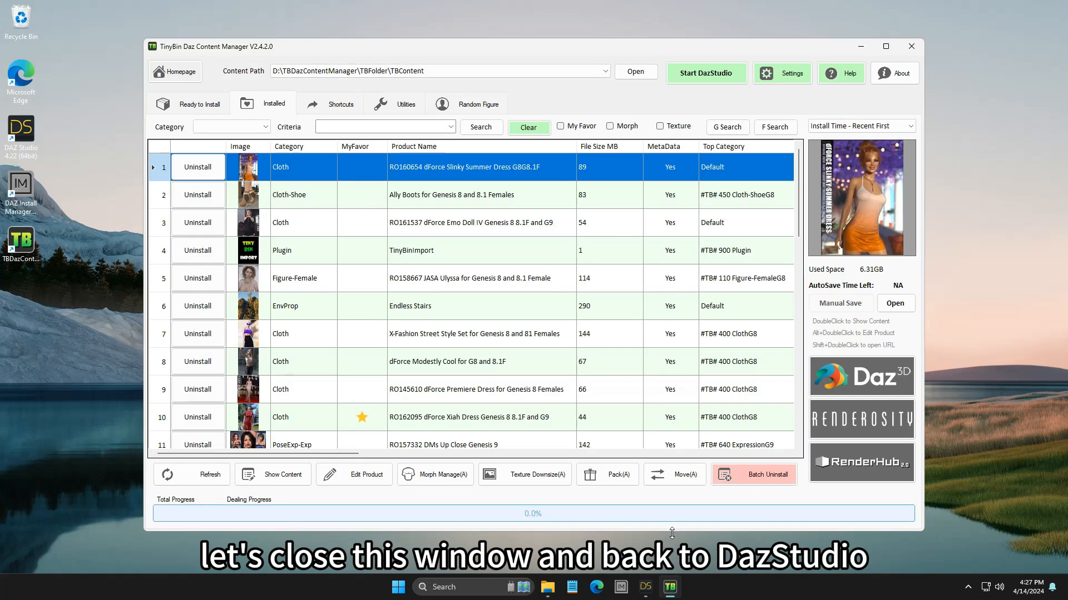
click(645, 587)
click(866, 120)
click(862, 89)
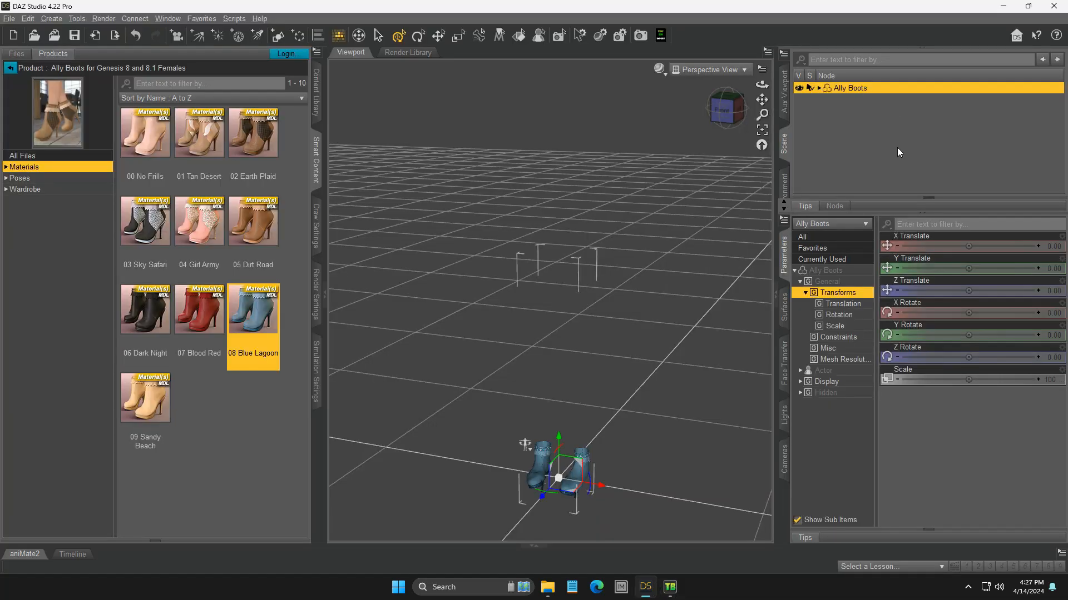
key(Delete)
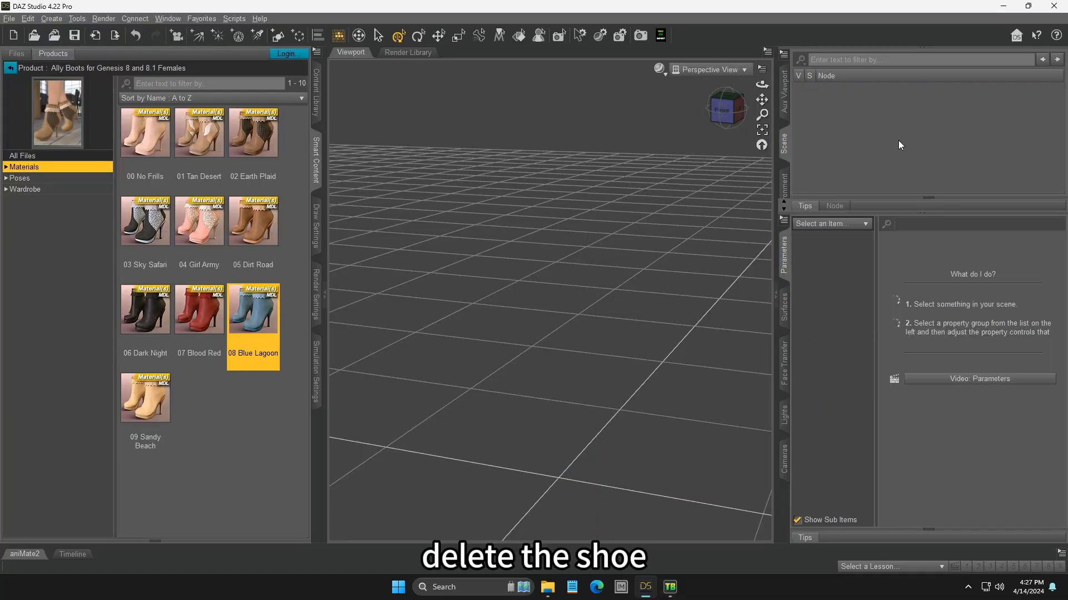
- Leave the Ally Boots product and import the new dress product's metadata with TinyBin Import
click(11, 67)
click(660, 35)
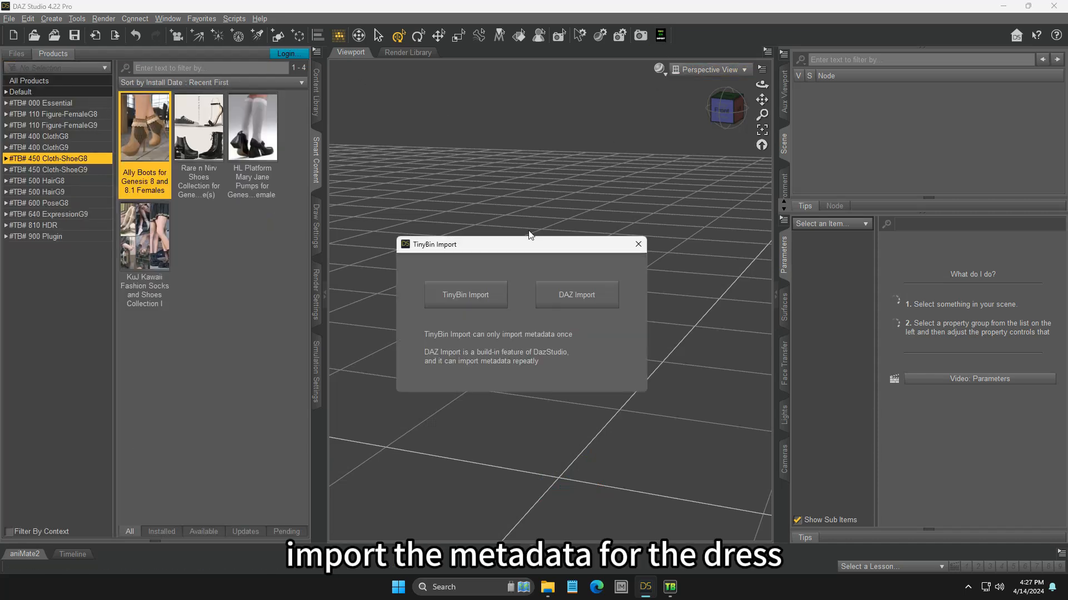
click(470, 296)
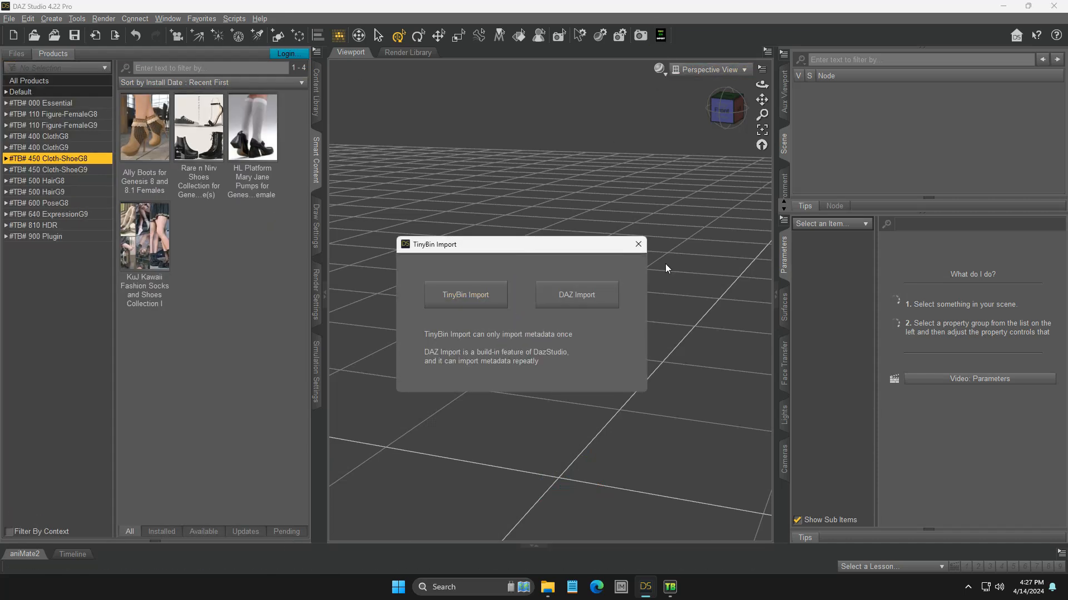
click(640, 245)
- List all products, open the Slinky Summer Dress product's wardrobe files and load the dForce Slinky Summer Dress into the scene
click(72, 81)
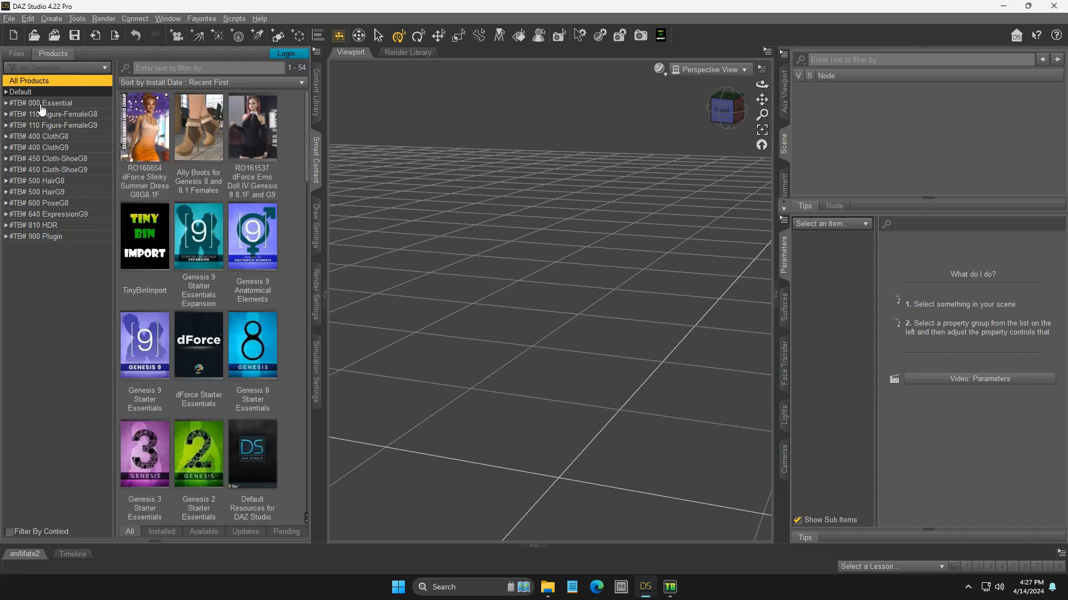
double_click(157, 136)
click(60, 178)
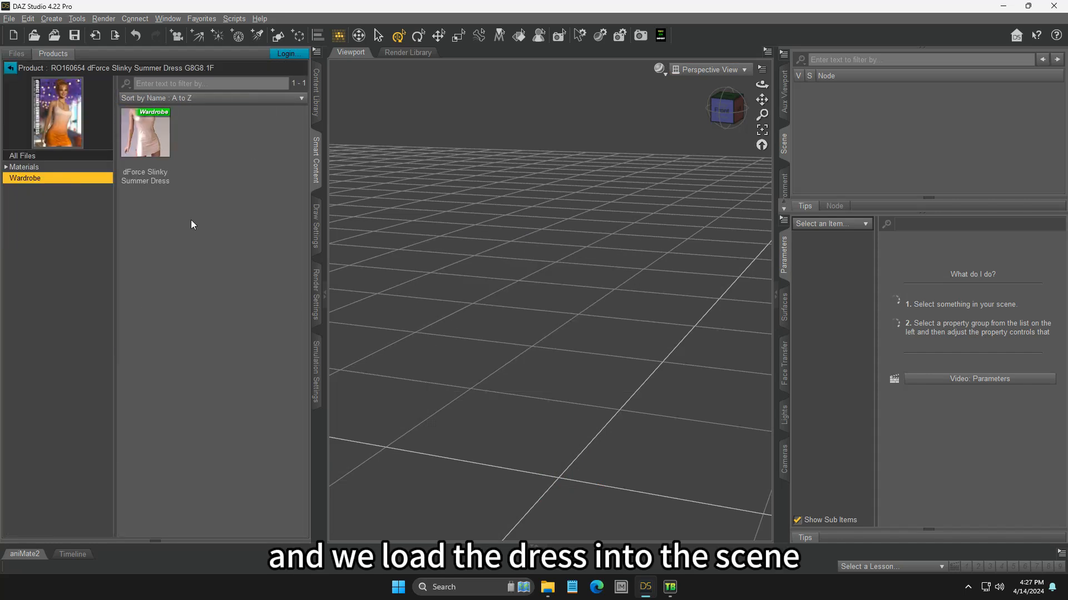
double_click(155, 148)
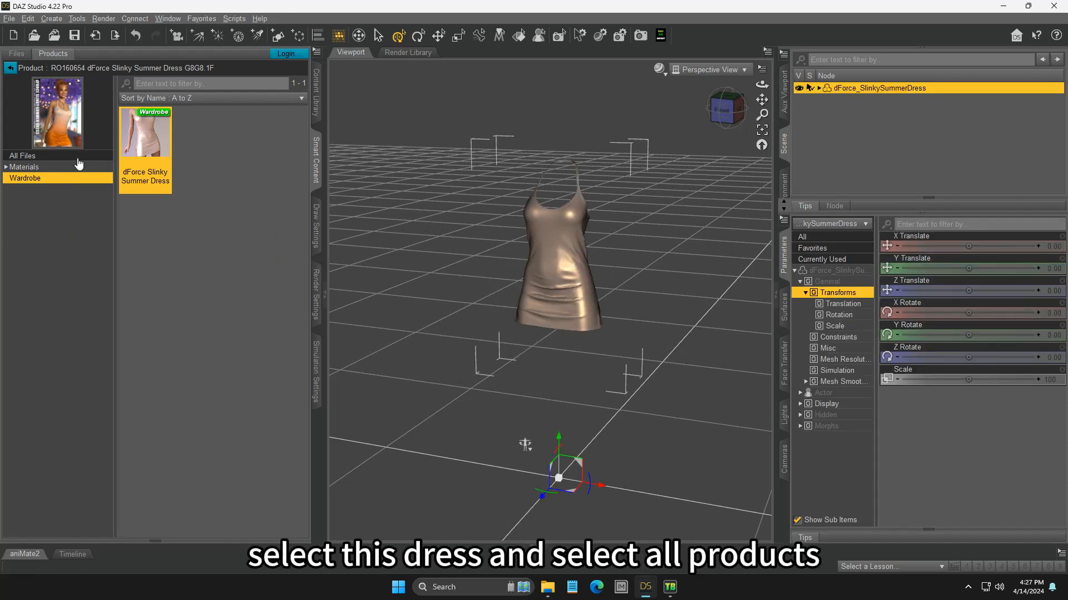
- Filter all products by the context of the selected dress and examine the material files of the dForce Slinky Summer Dress product
click(10, 67)
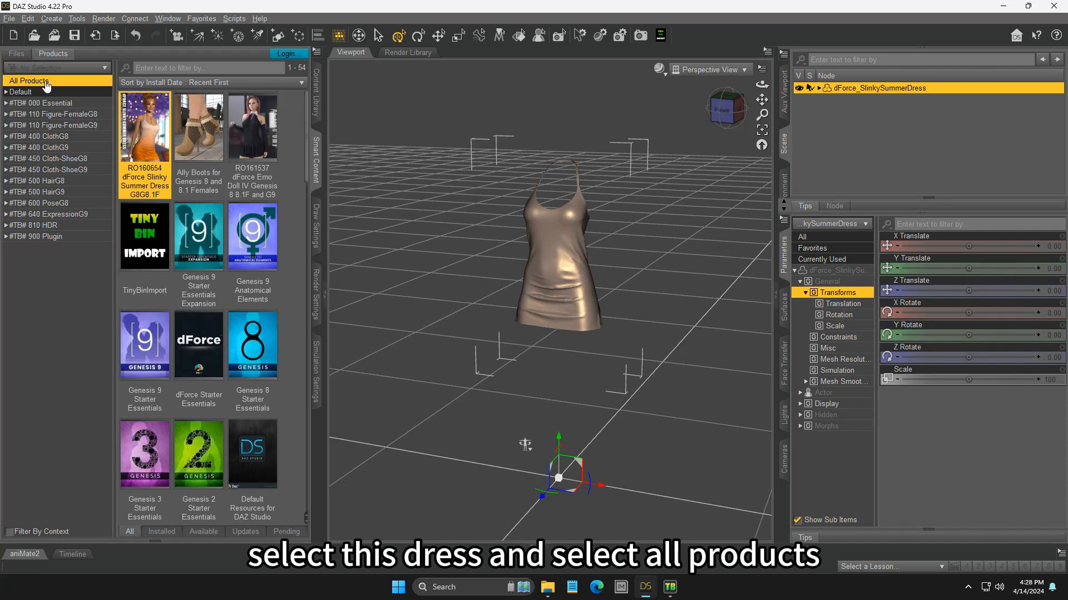
click(8, 532)
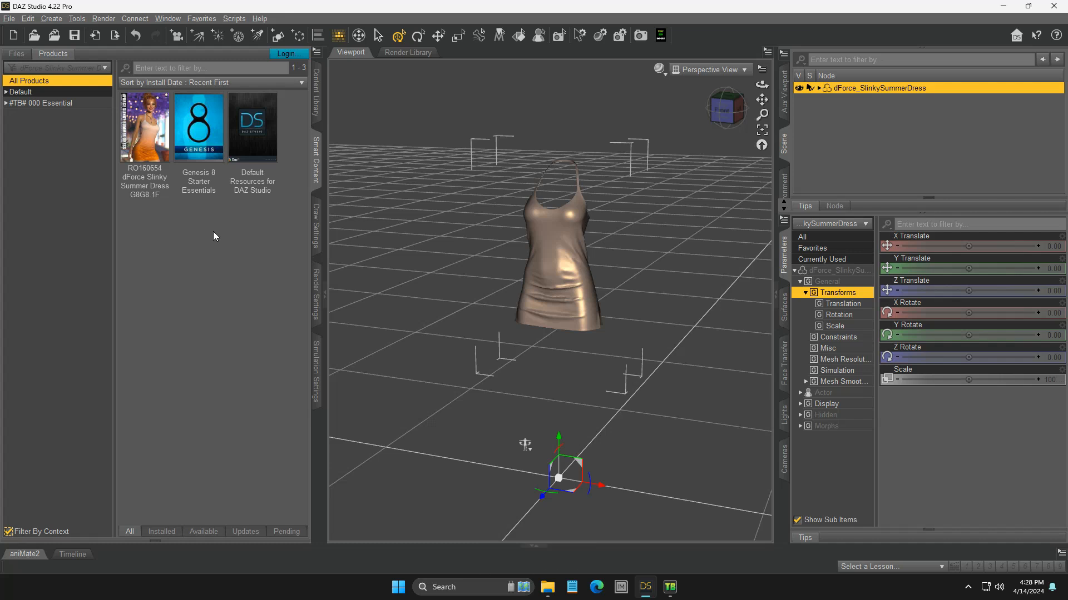
double_click(152, 147)
click(44, 179)
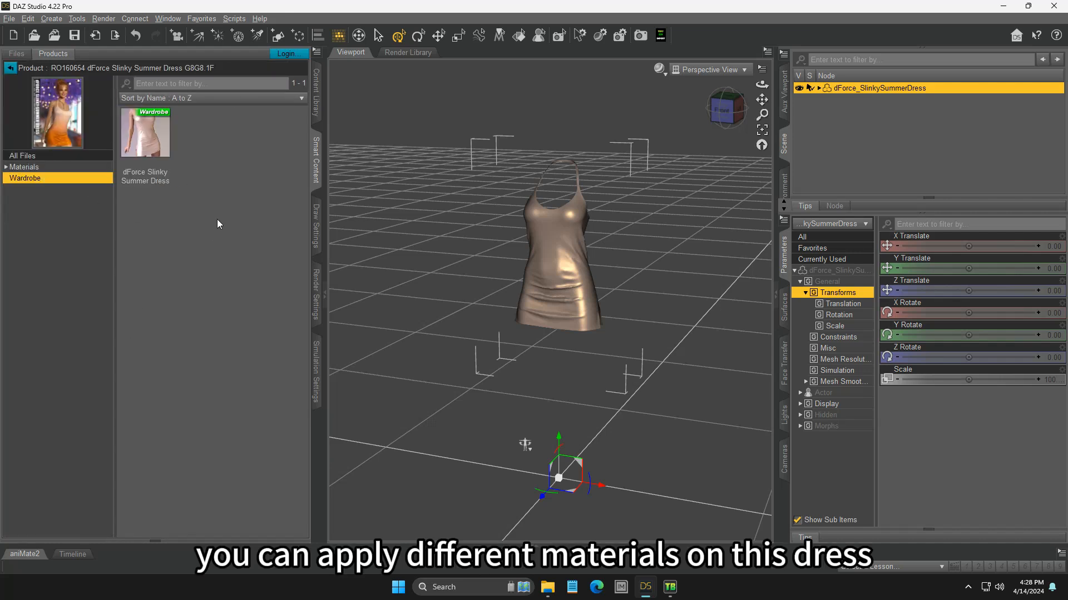
click(42, 167)
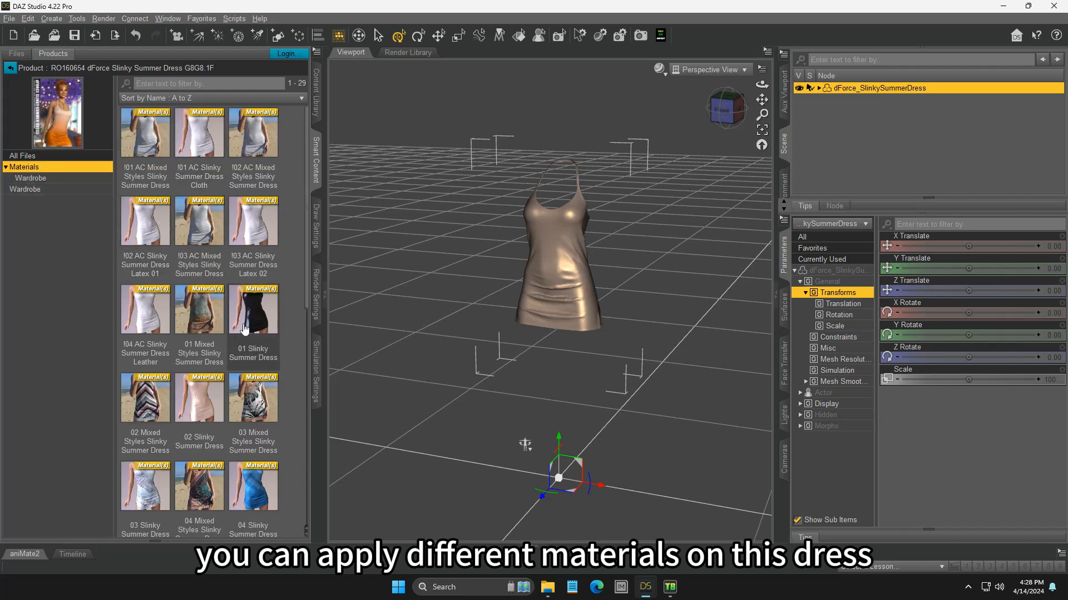
- Apply the 03 Mixed Styles and then the 09 Mixed Styles Slinky Summer Dress material to the dress
double_click(258, 403)
scroll(261, 404, down, 3)
scroll(261, 404, down, 6)
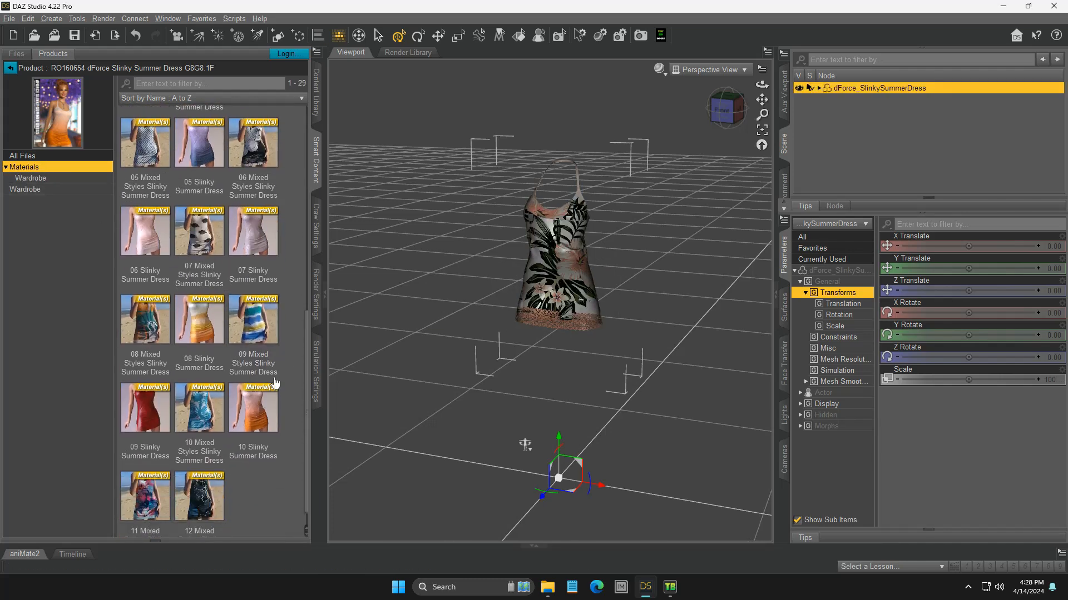
double_click(269, 330)
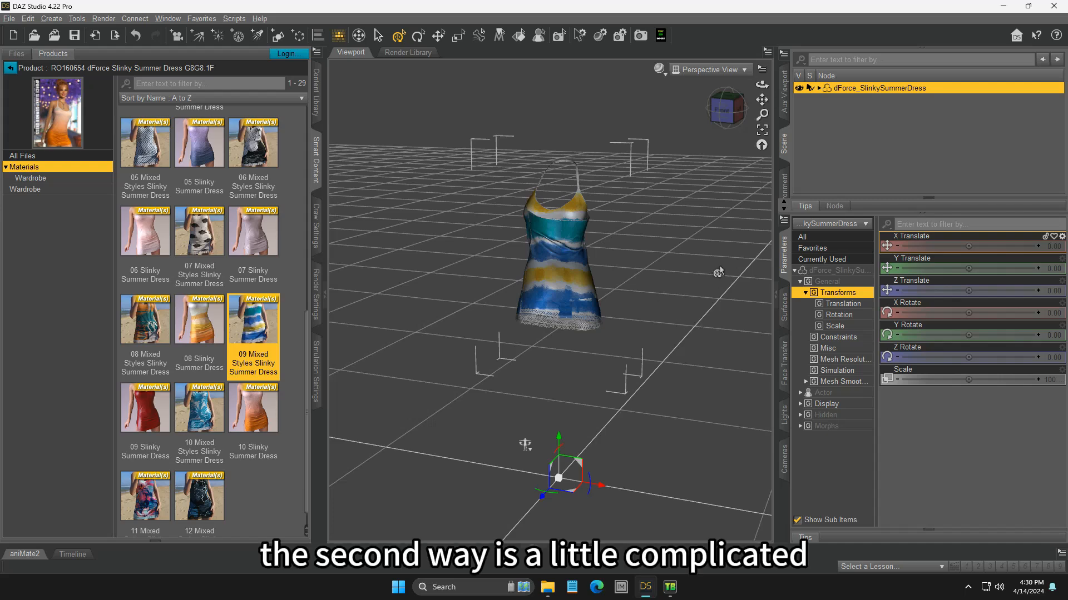
- Uninstall the combined RO160654 dress product in TinyBin Daz Content Manager and list all products in DAZ Studio without the context filter
click(670, 587)
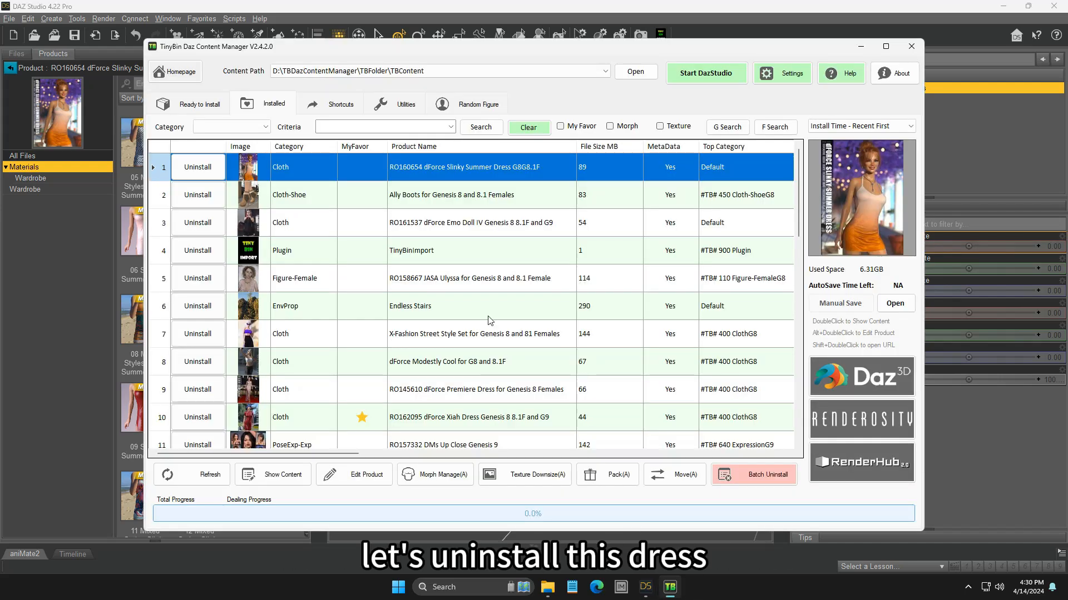
click(198, 167)
click(558, 334)
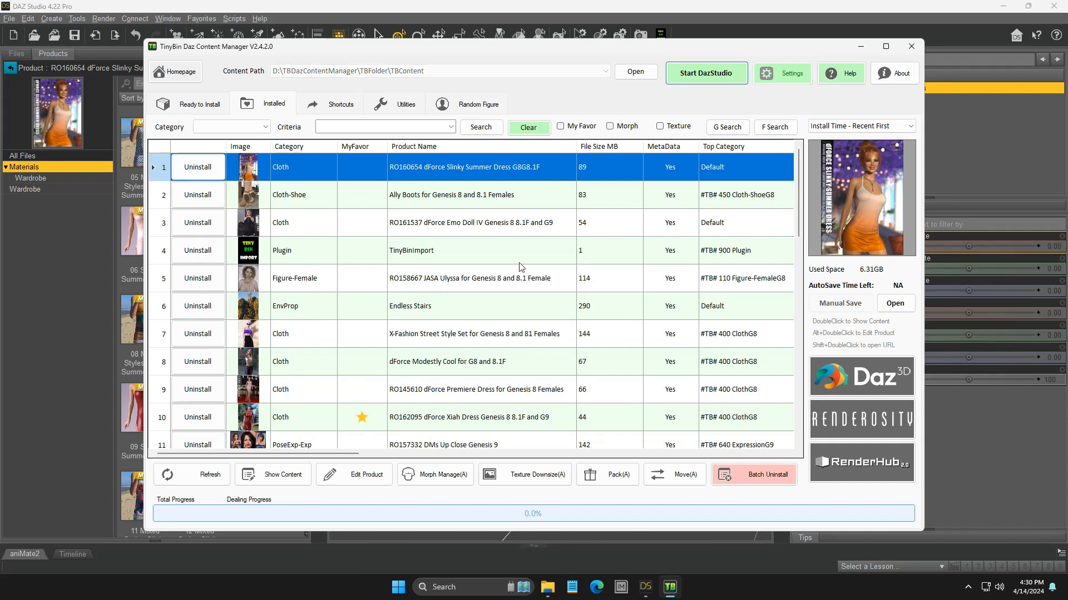
click(559, 334)
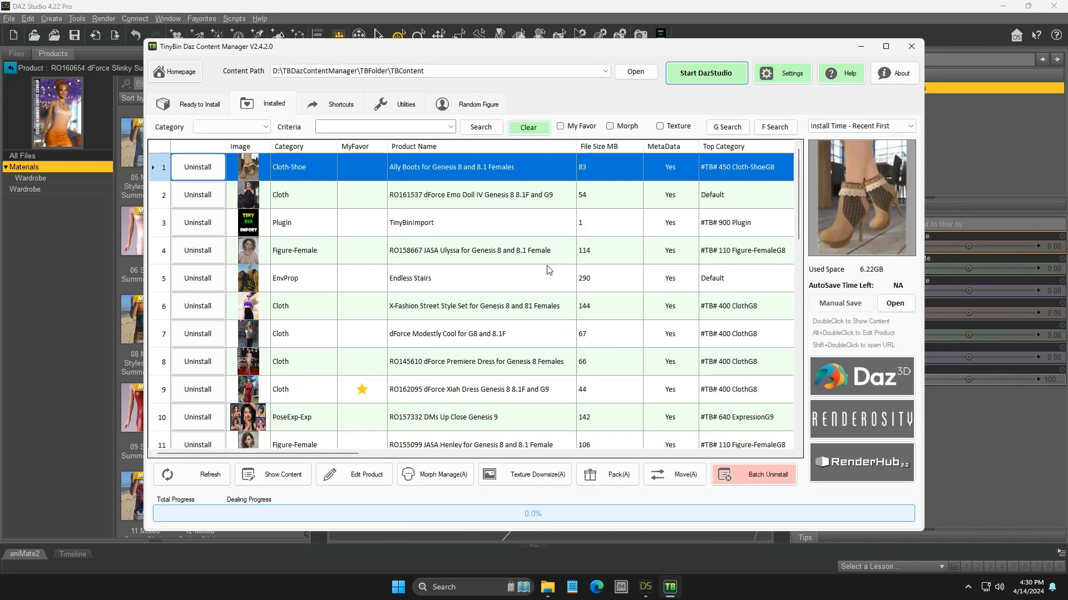
click(11, 69)
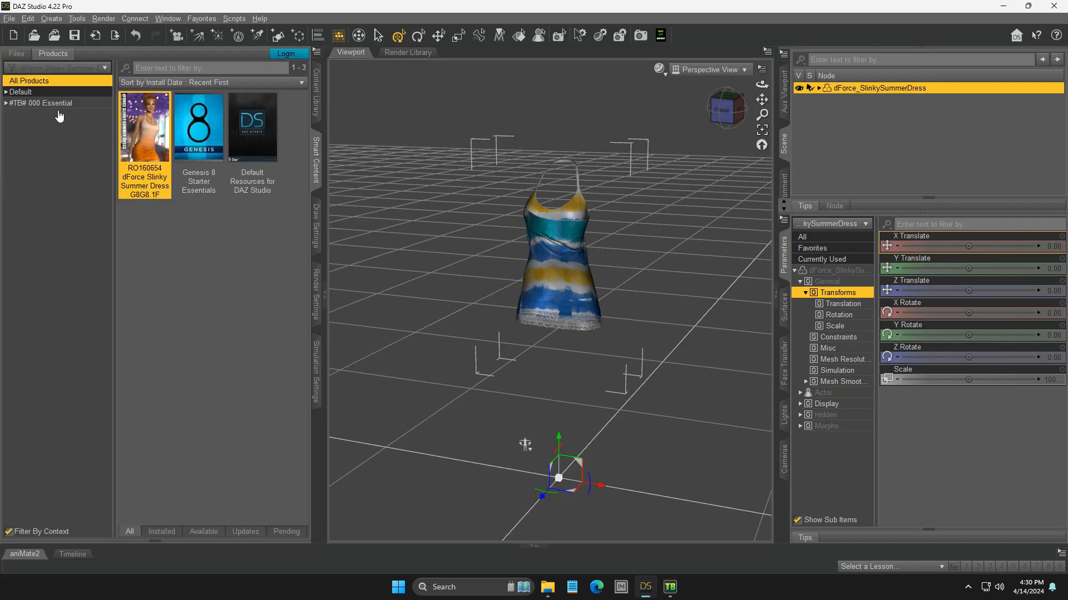
click(16, 529)
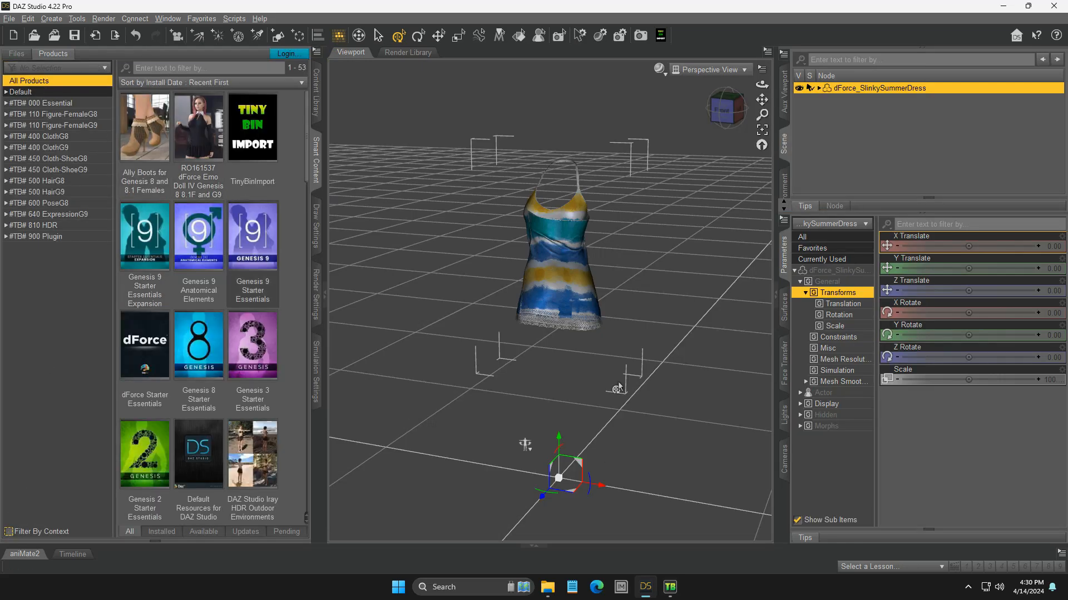
- In TinyBin Daz Content Manager, install only RO160654 dForce Slinky Summer Dress G8G8.1F.zip with the product category Cloth
click(670, 587)
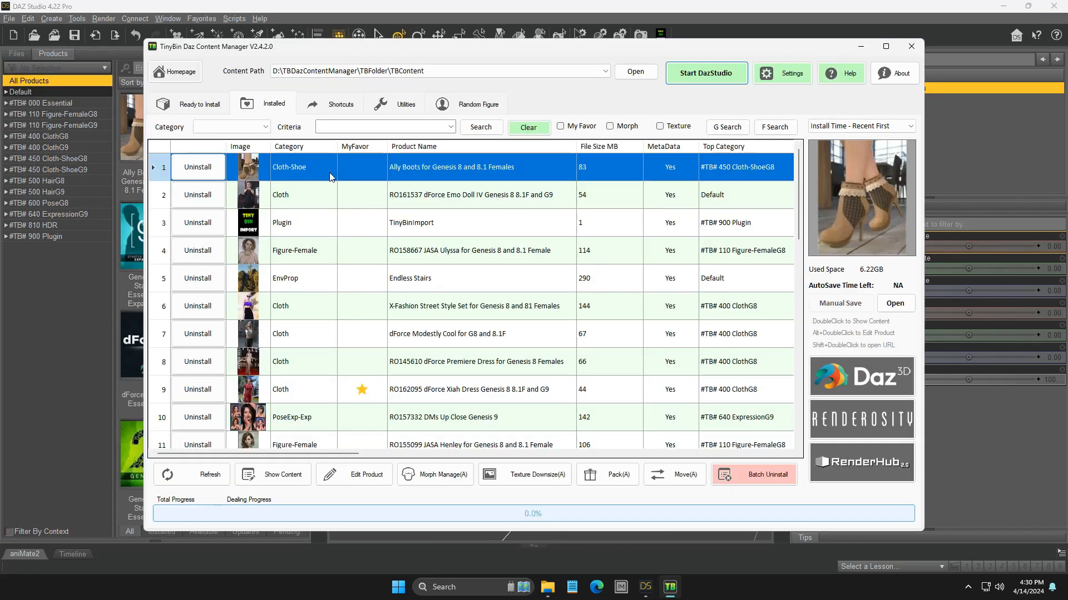
click(222, 106)
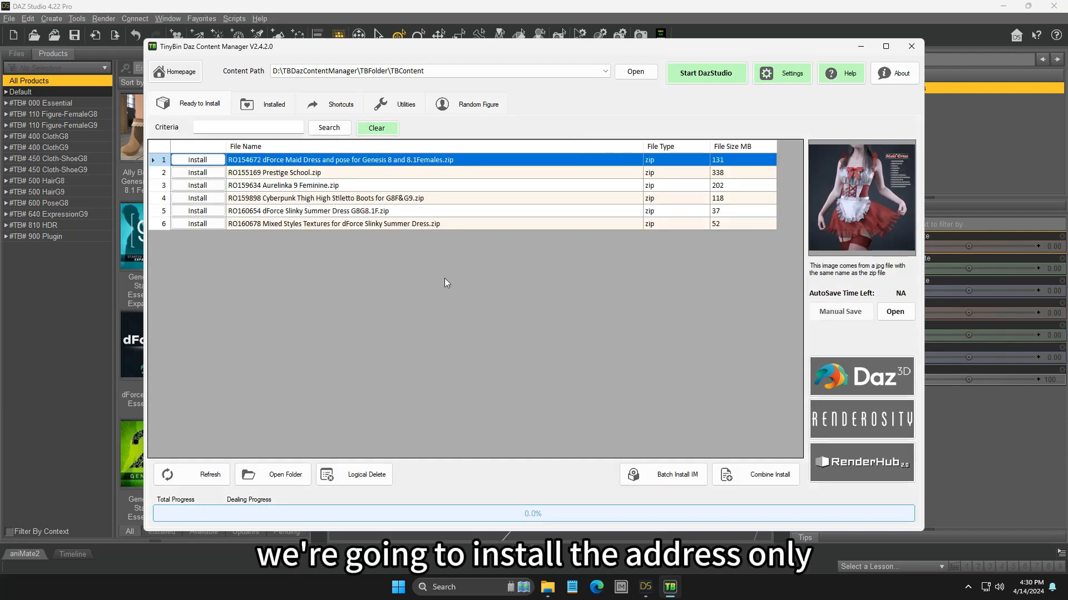
click(388, 216)
click(217, 212)
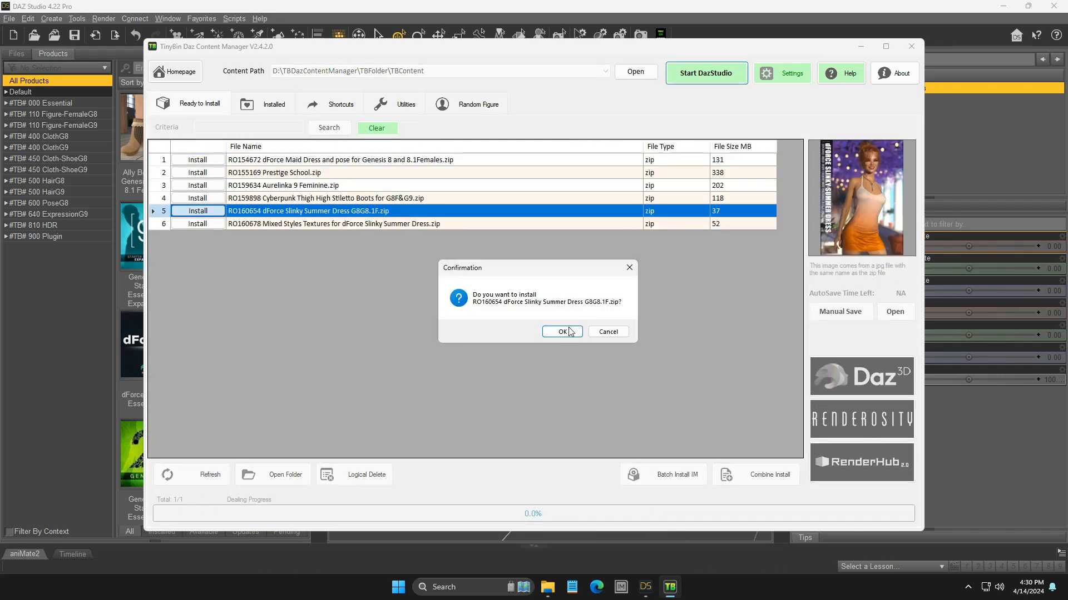
click(562, 332)
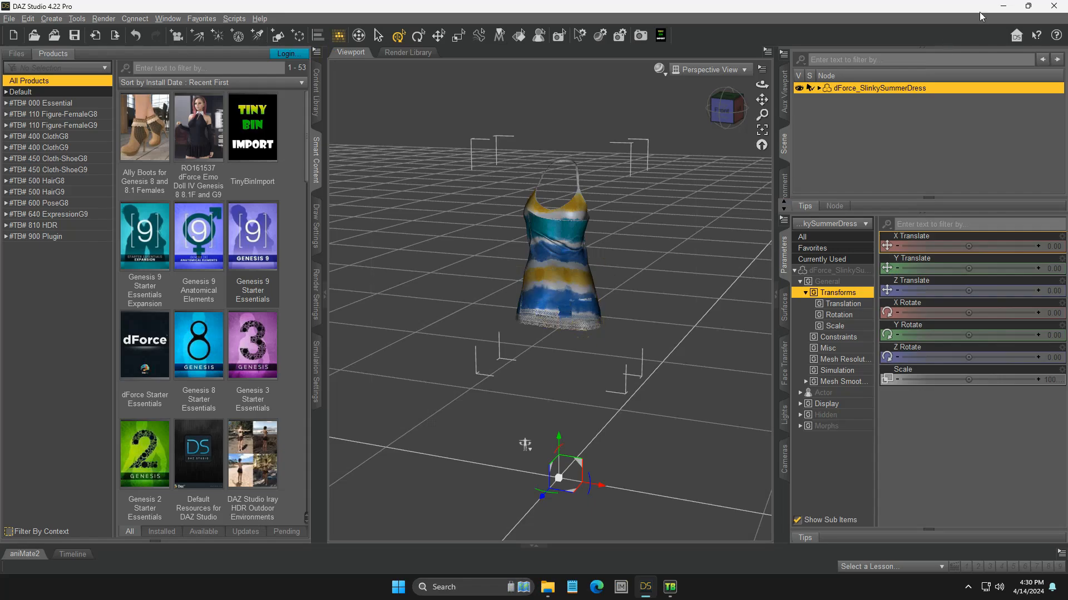
click(1003, 6)
click(517, 202)
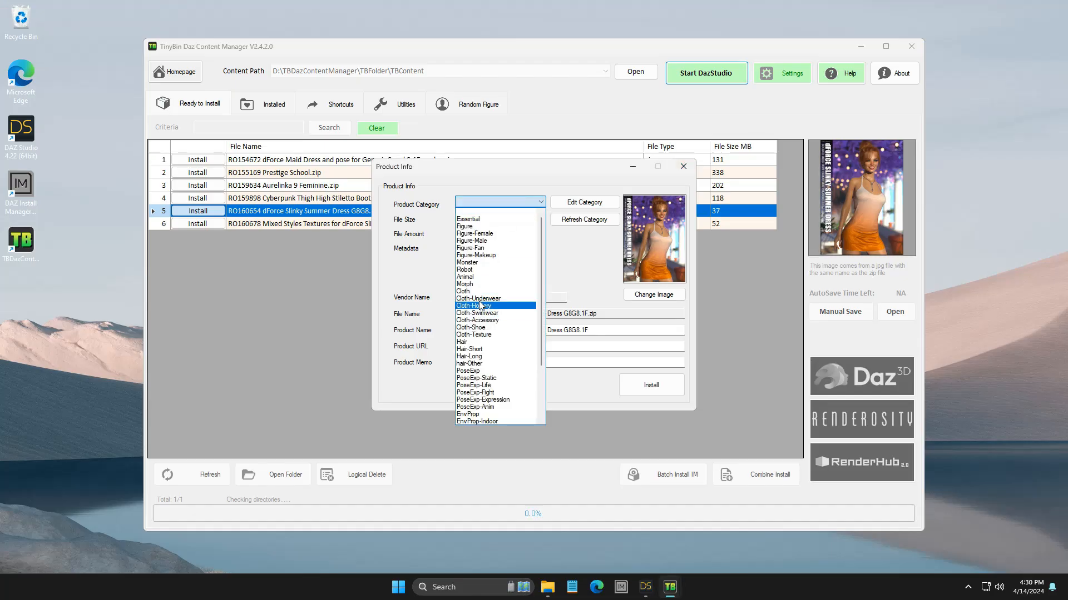
click(479, 292)
click(666, 385)
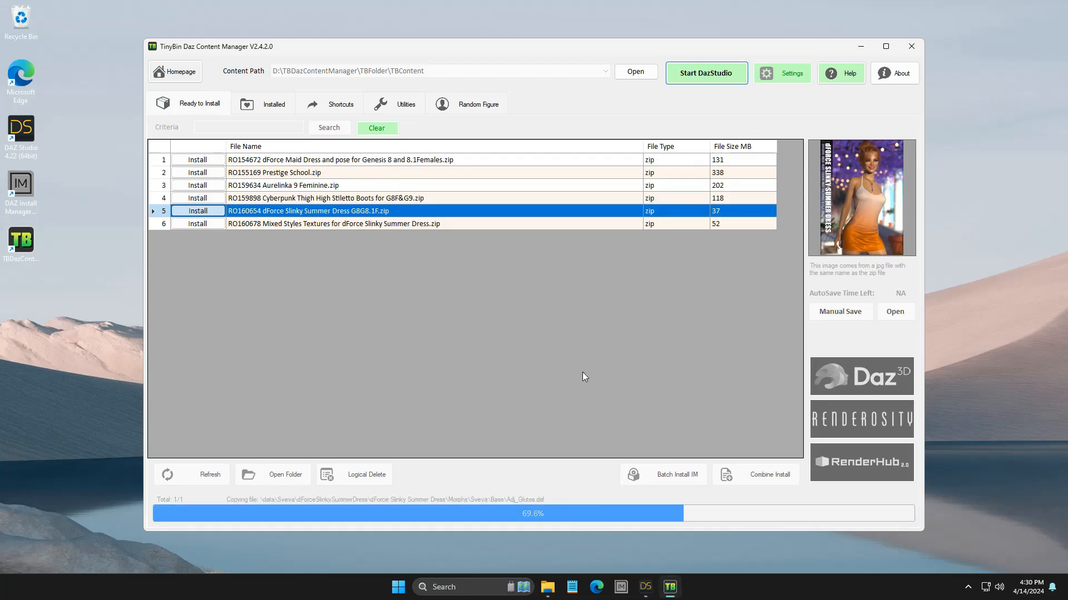
click(553, 332)
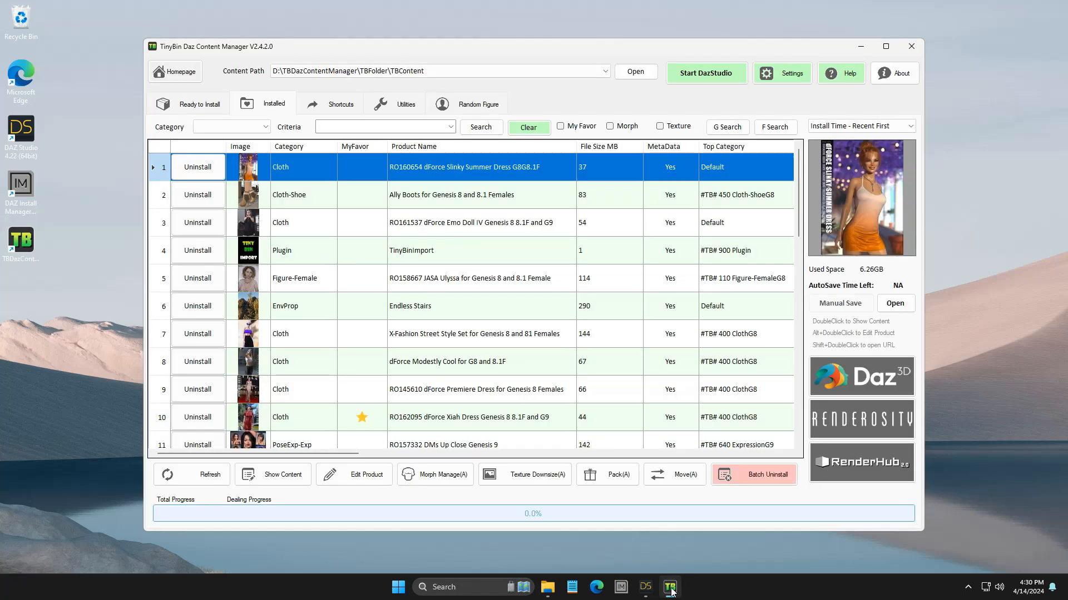
- Switch to DAZ Studio, delete the dress from the scene and import the reinstalled dress product's metadata with TinyBin Import
click(645, 587)
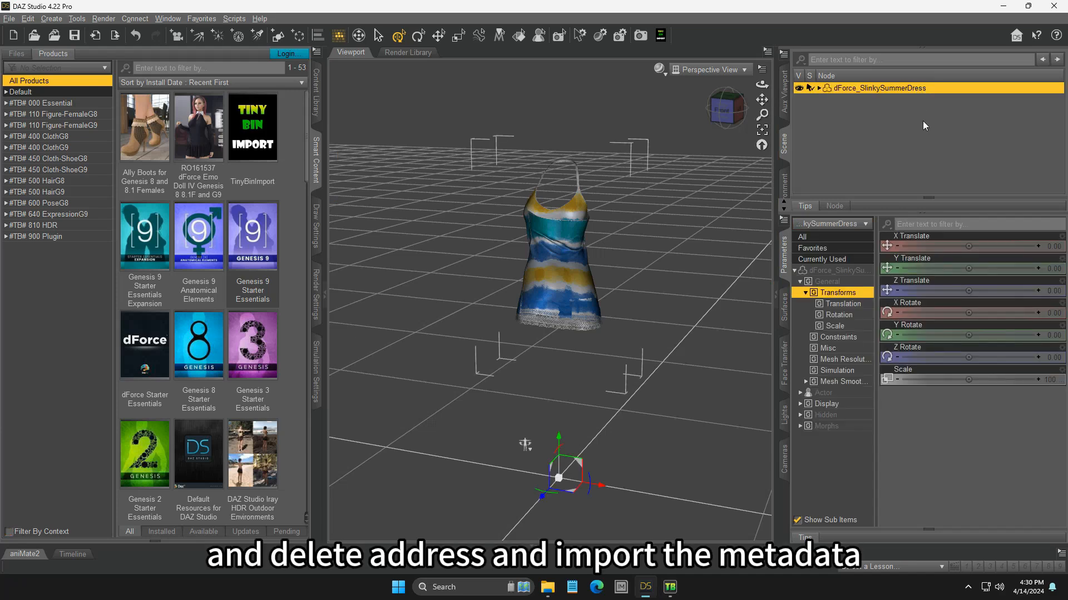
key(Delete)
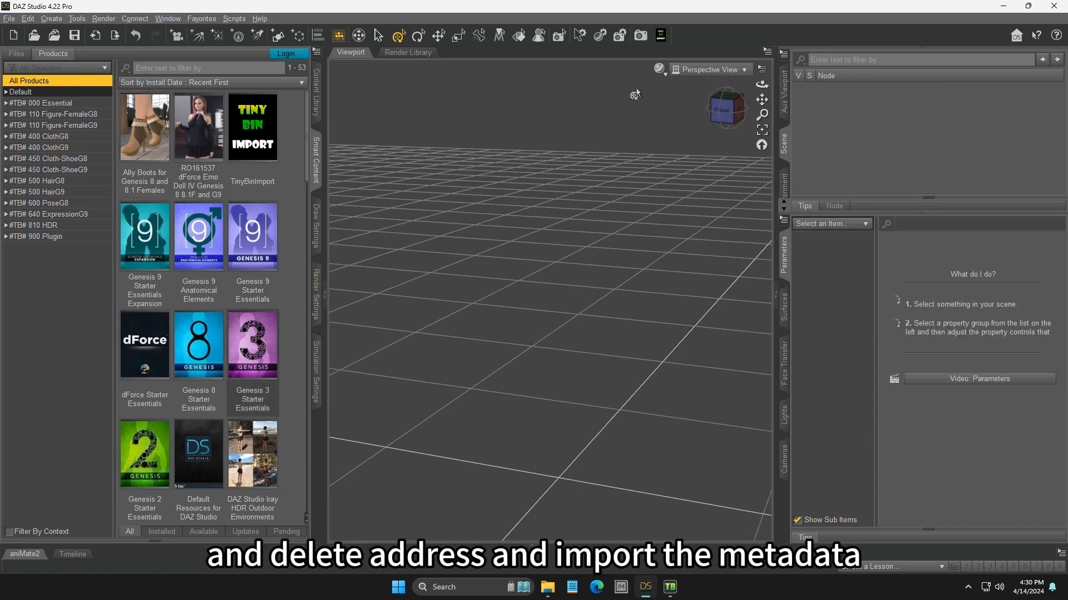
click(661, 35)
click(466, 294)
click(520, 330)
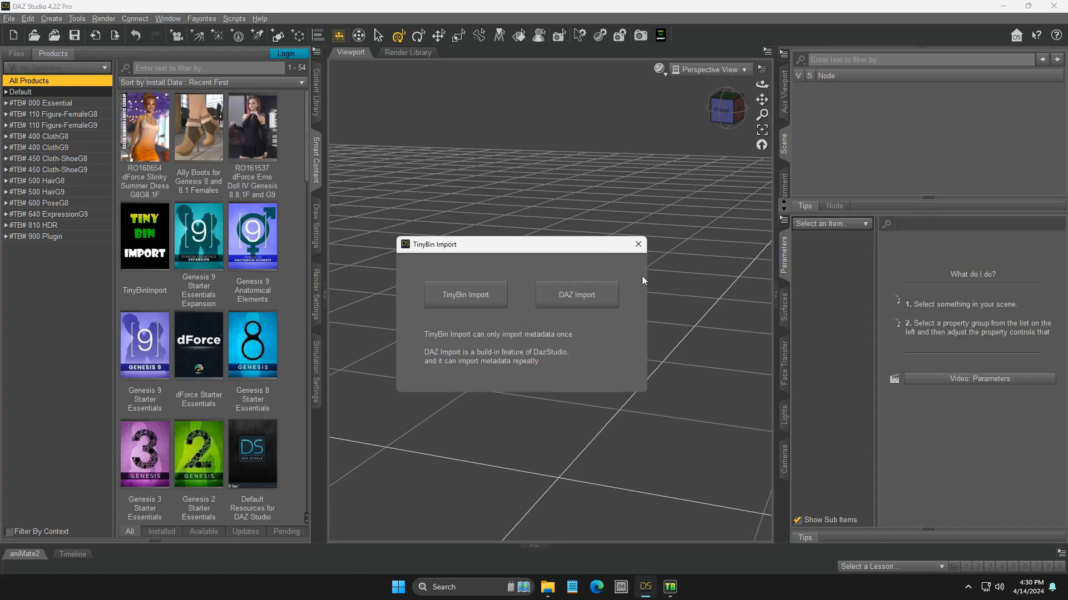
click(143, 148)
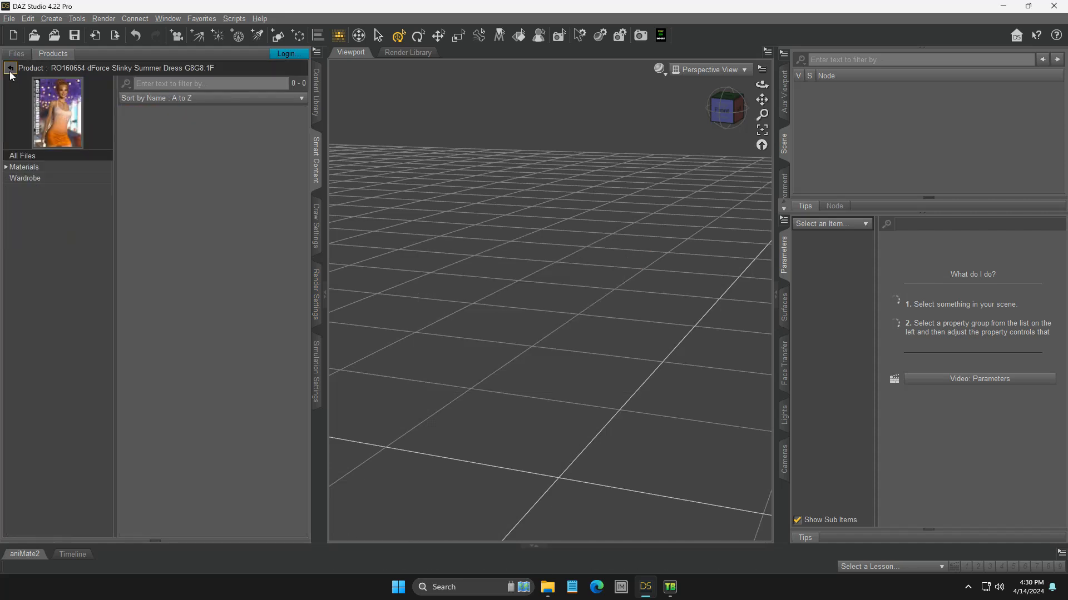
click(10, 68)
- Back in TinyBin Daz Content Manager, install RO160678 Mixed Styles Textures for dForce Slinky Summer Dress.zip with the category Cloth-Texture
click(1003, 11)
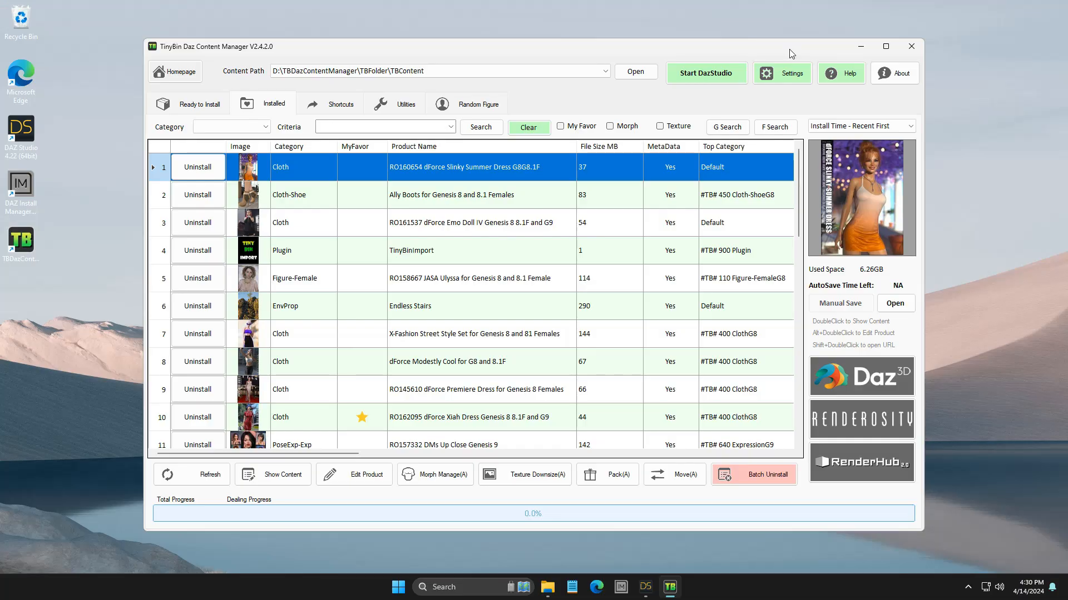
click(180, 99)
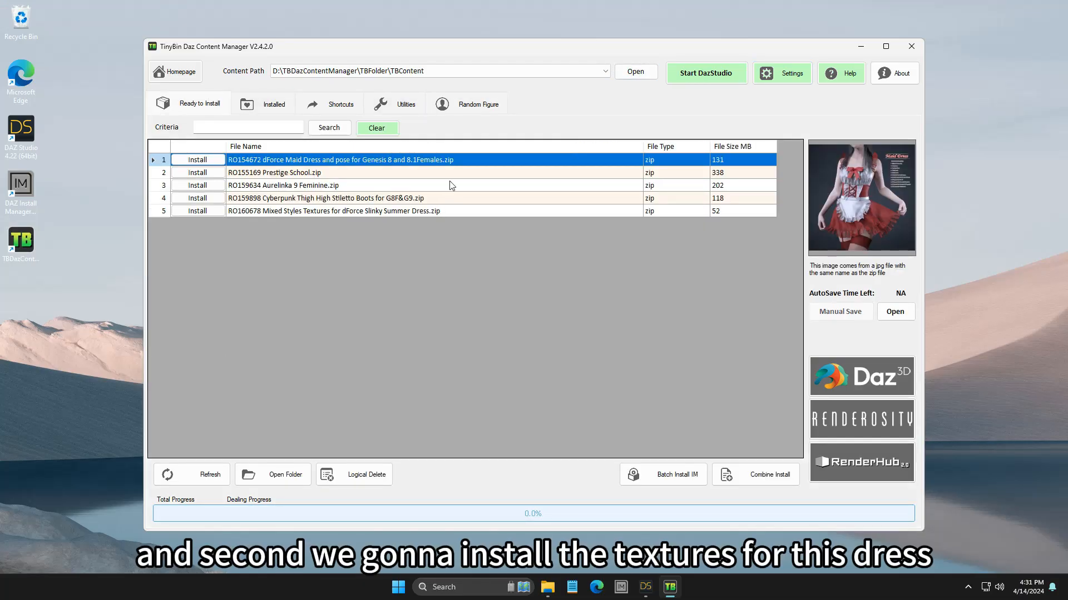
click(419, 212)
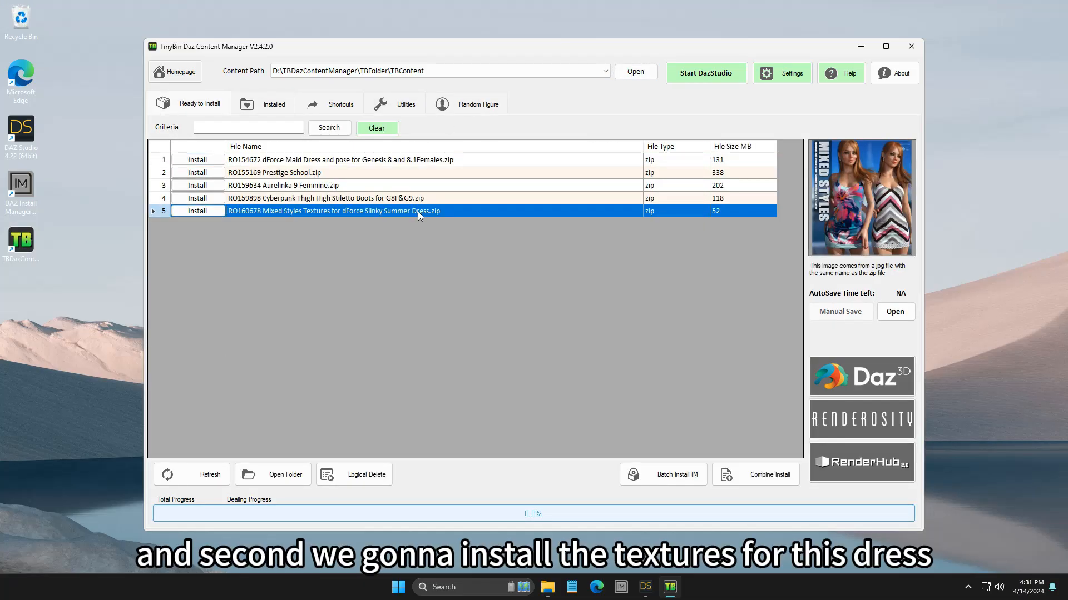
click(198, 211)
click(572, 333)
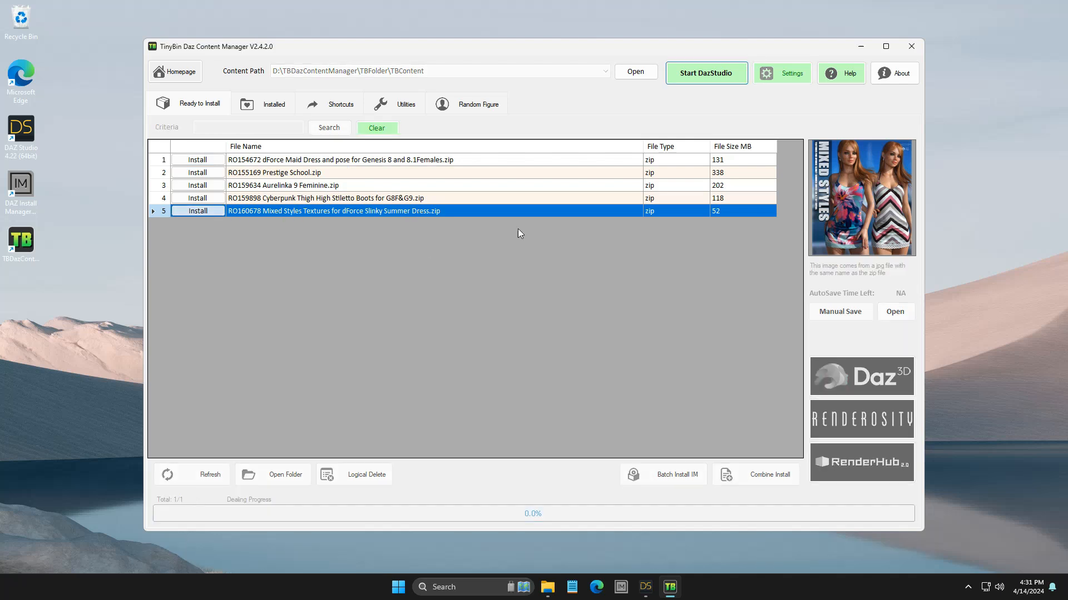
click(503, 202)
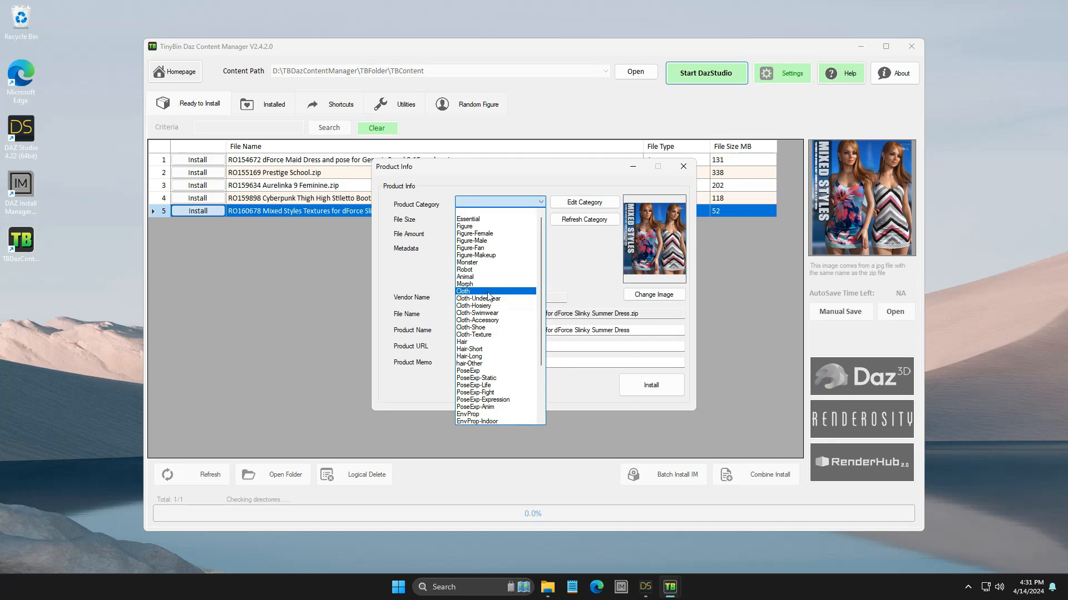
click(474, 335)
click(651, 384)
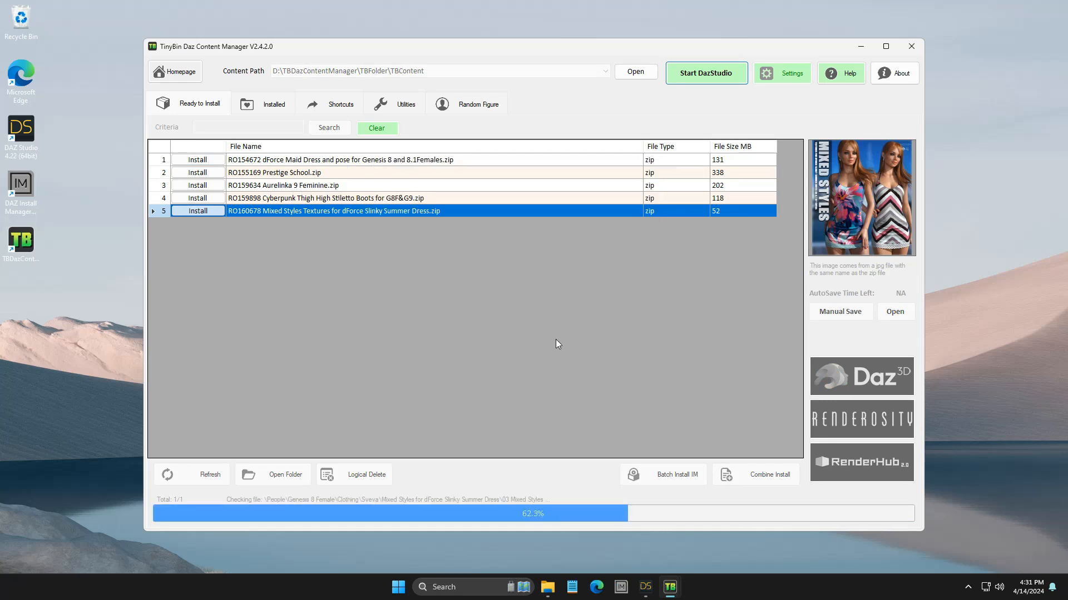
click(550, 332)
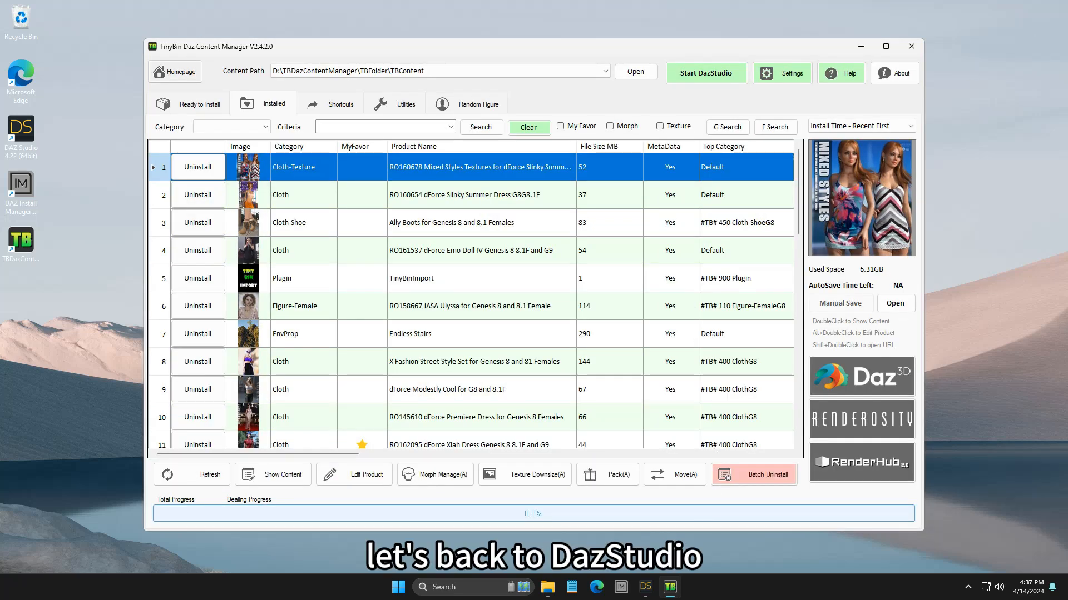
- Return to DAZ Studio and import the Mixed Styles Textures product's metadata with TinyBin Import
click(645, 586)
click(661, 35)
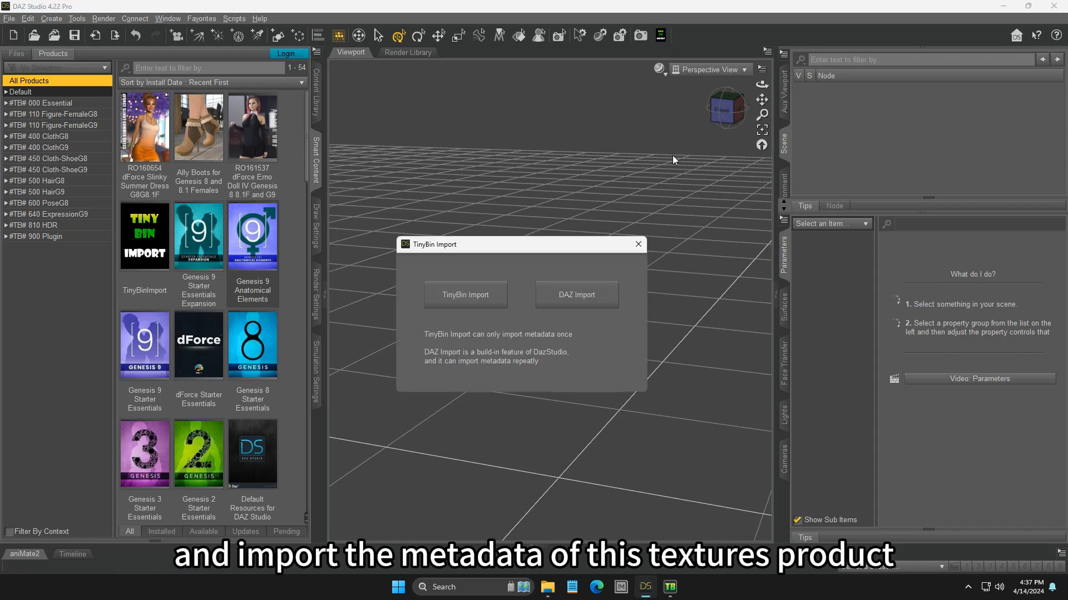
click(489, 304)
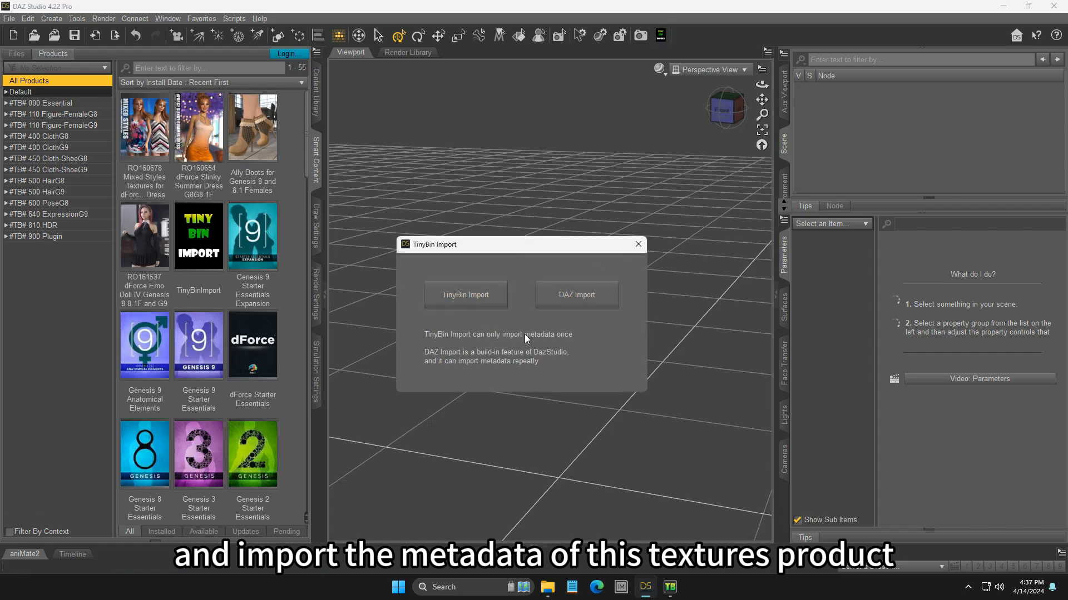
click(639, 244)
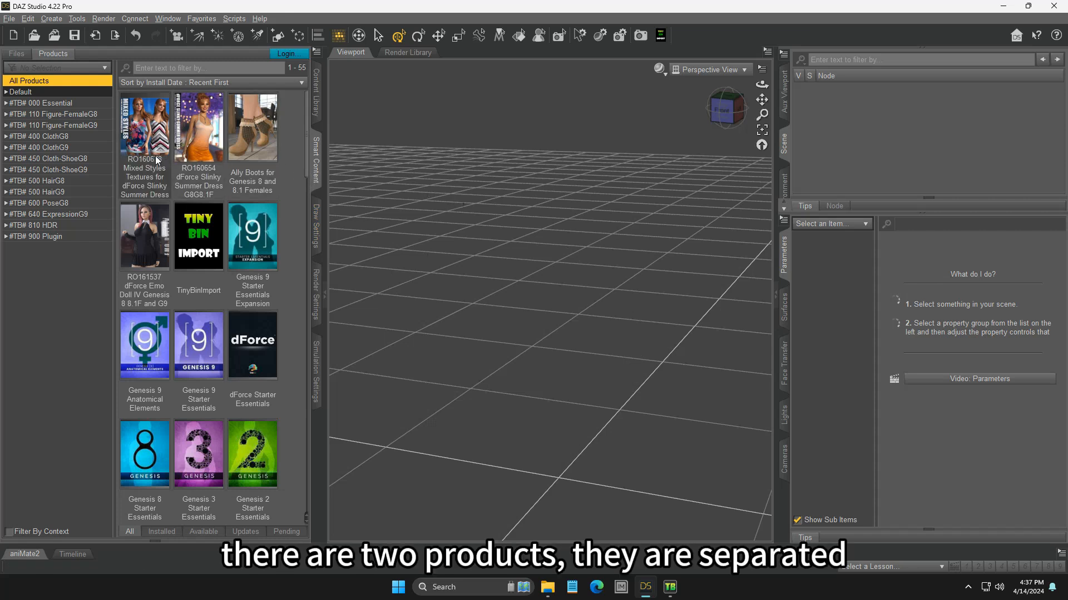
- Switch to TinyBin Daz Content Manager and open the Mixed Styles Textures product's content table at its Compatibilities column
mouse_move(157, 160)
mouse_move(203, 140)
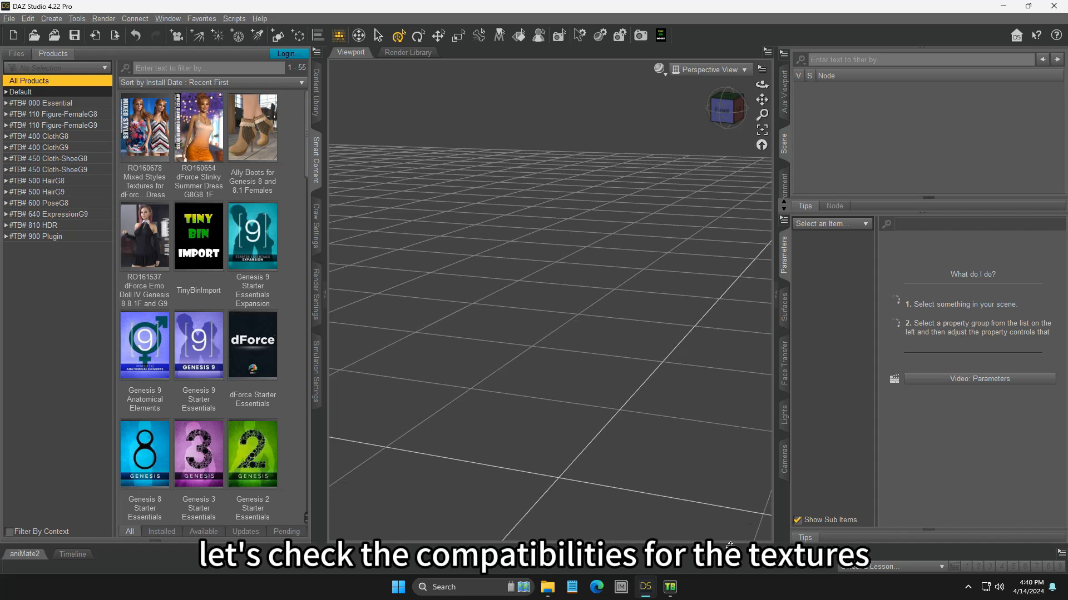
click(670, 587)
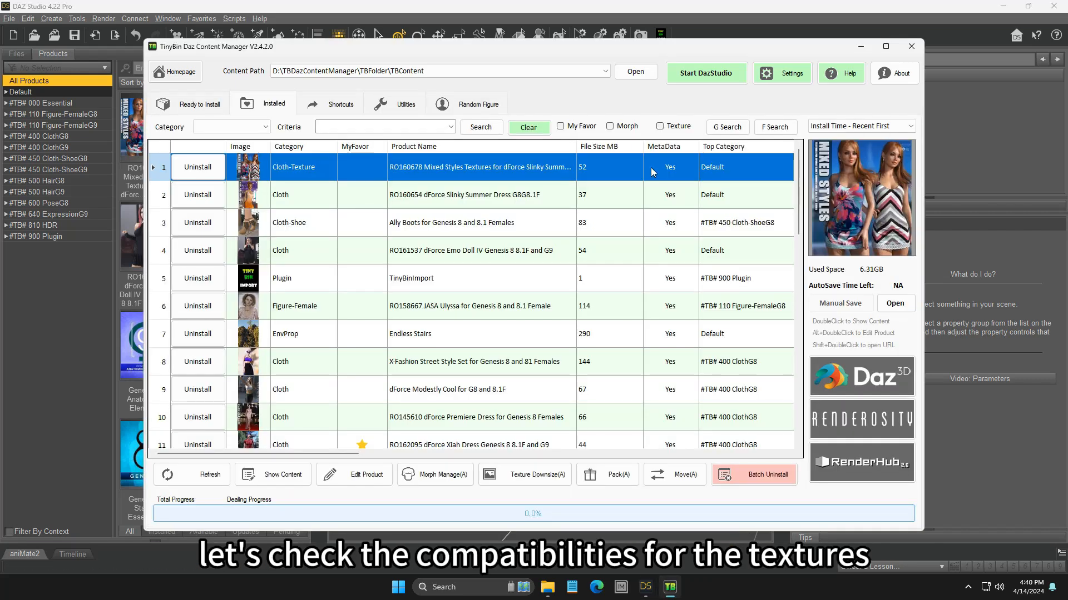
double_click(597, 170)
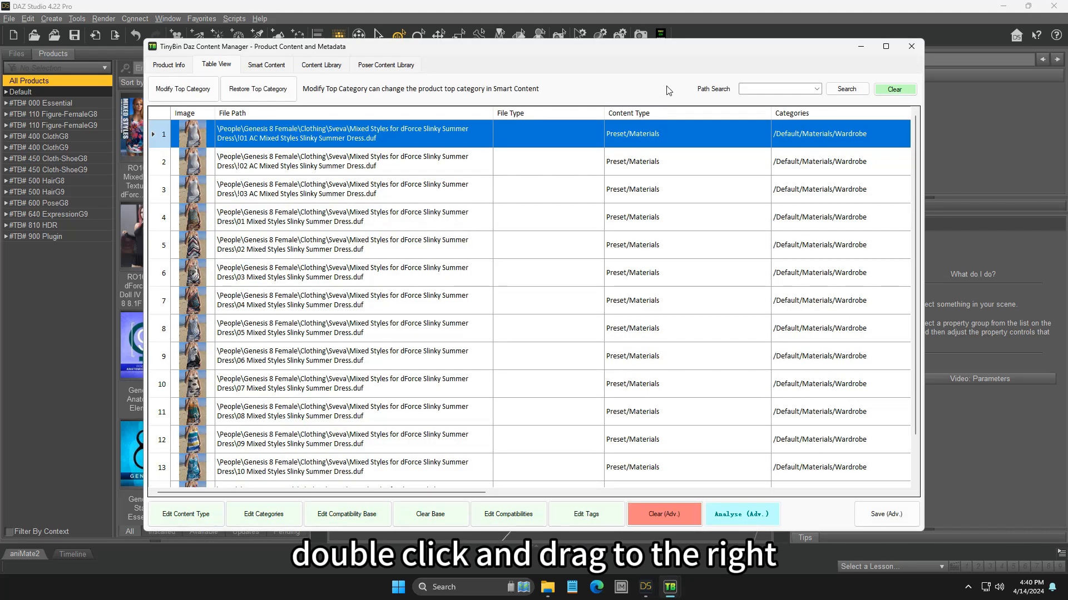
double_click(665, 47)
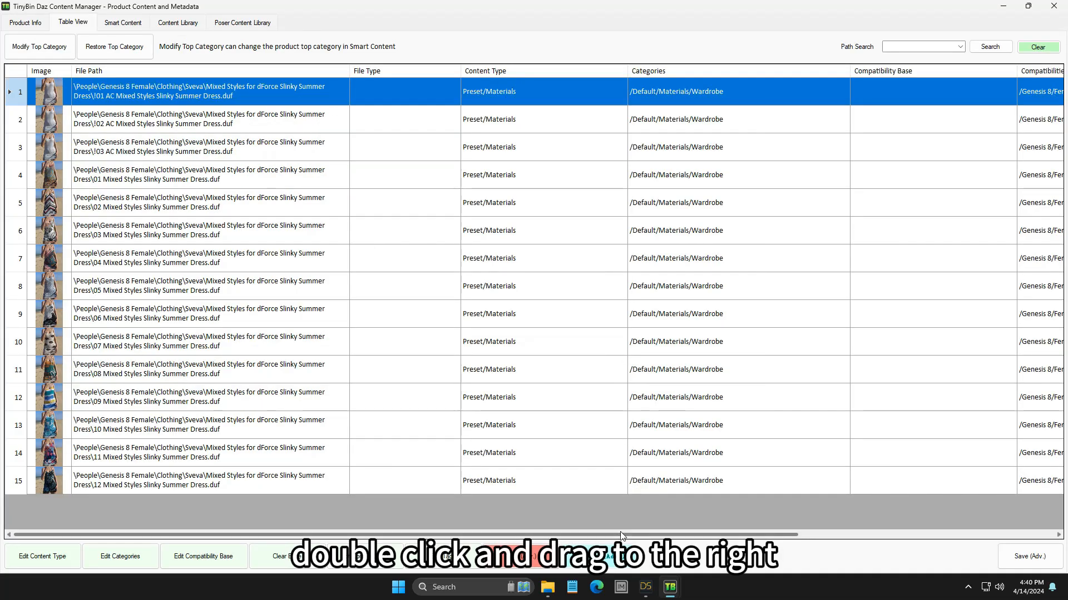
drag(627, 535, 939, 546)
click(852, 155)
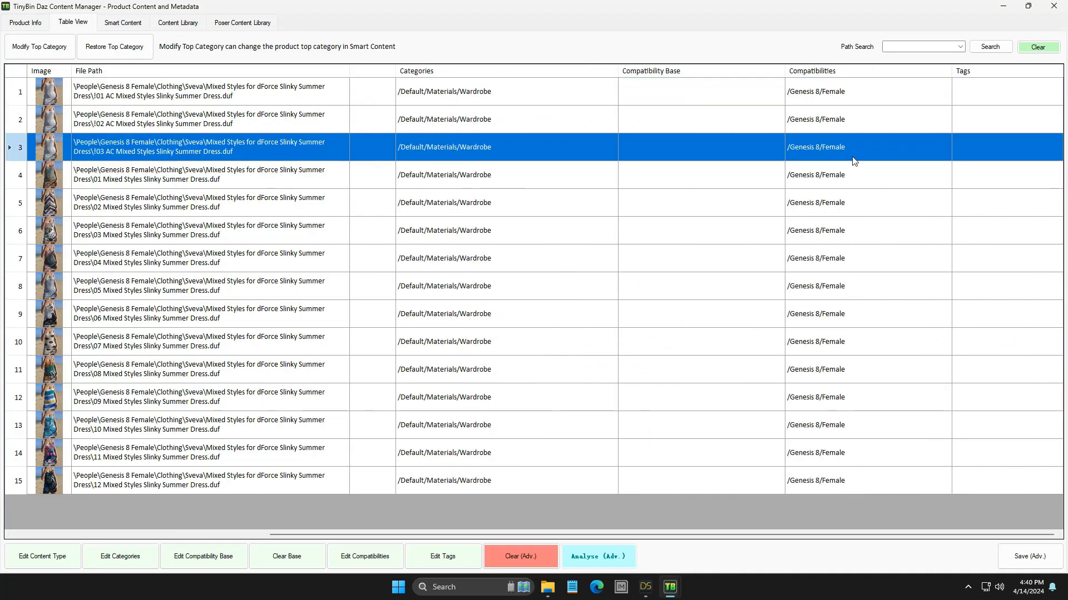
- Select all 15 texture files and remove /Genesis 8/Female from their compatibilities
click(853, 105)
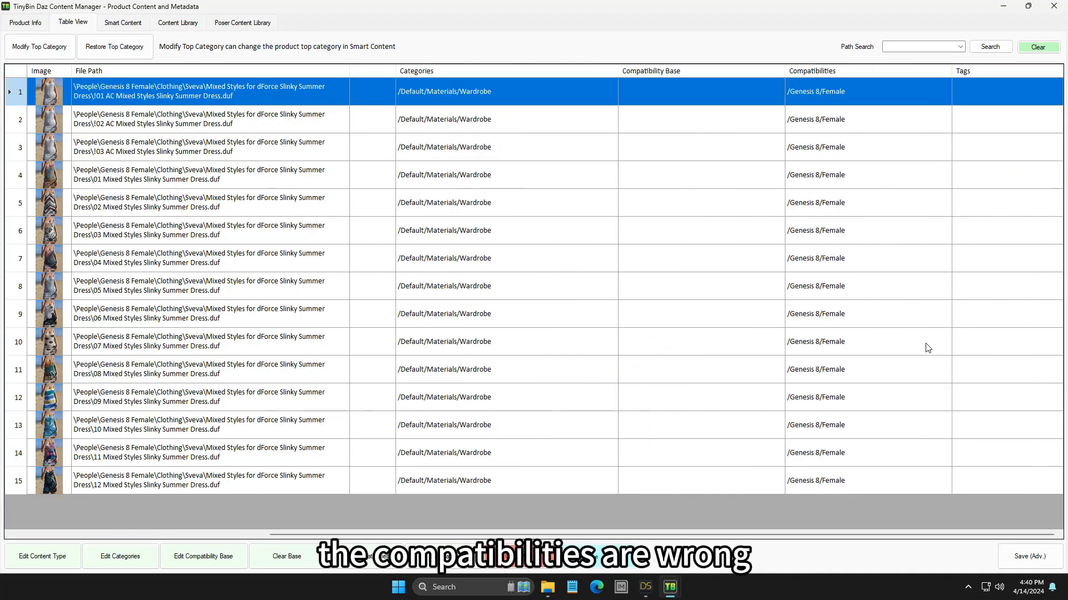
shift+click(866, 486)
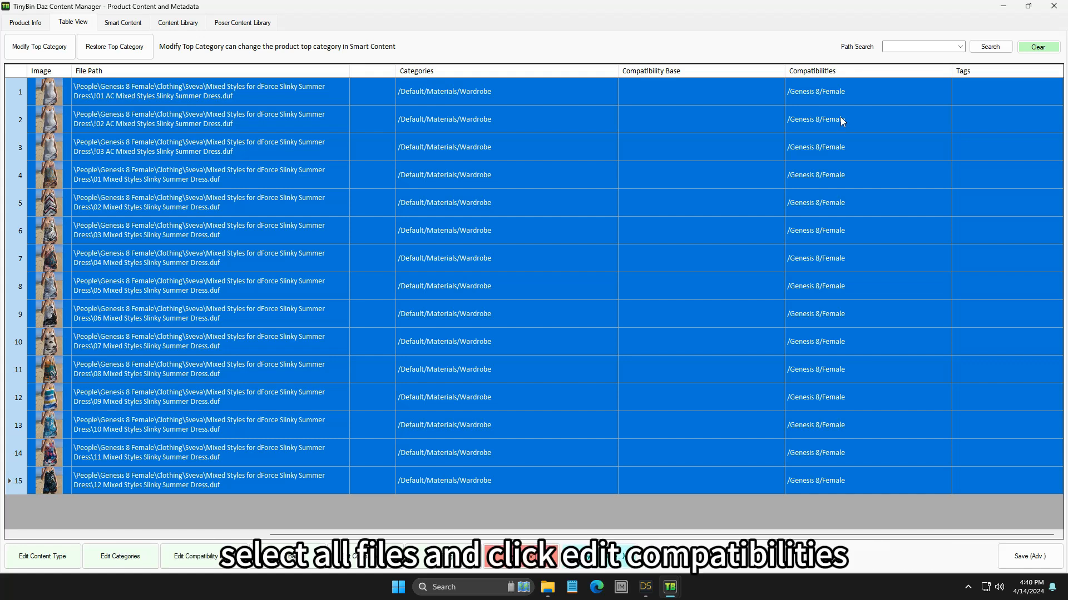
click(356, 566)
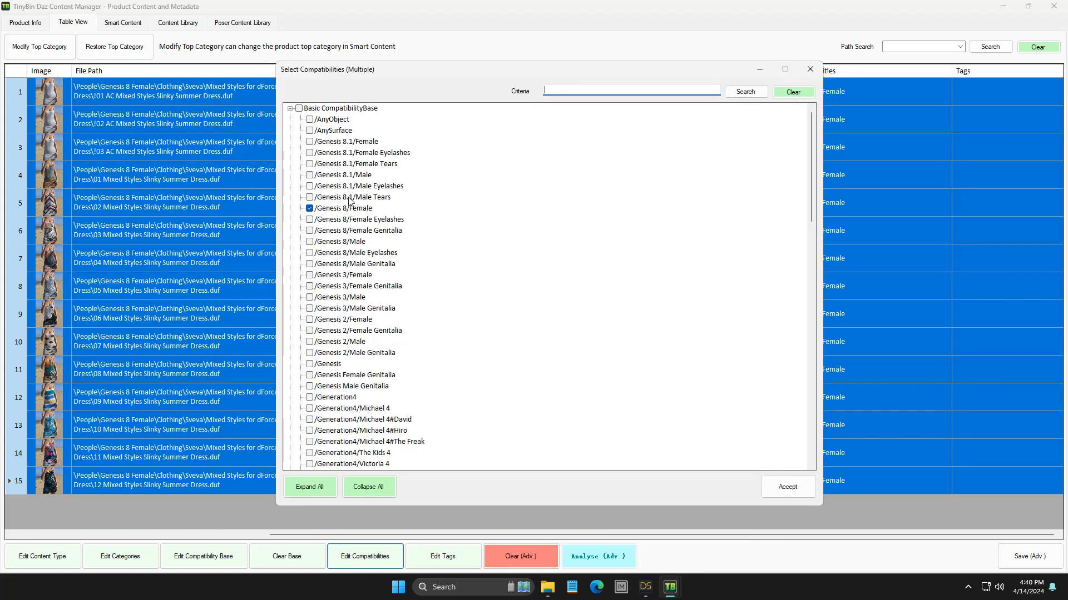
click(309, 209)
- Search for Slinky, assign /RO160654 dForce Slinky Summer Dress G8G8.1F/dForce Slinky Summer Dress as the compatibility and save the metadata
click(592, 92)
drag(587, 71, 759, 81)
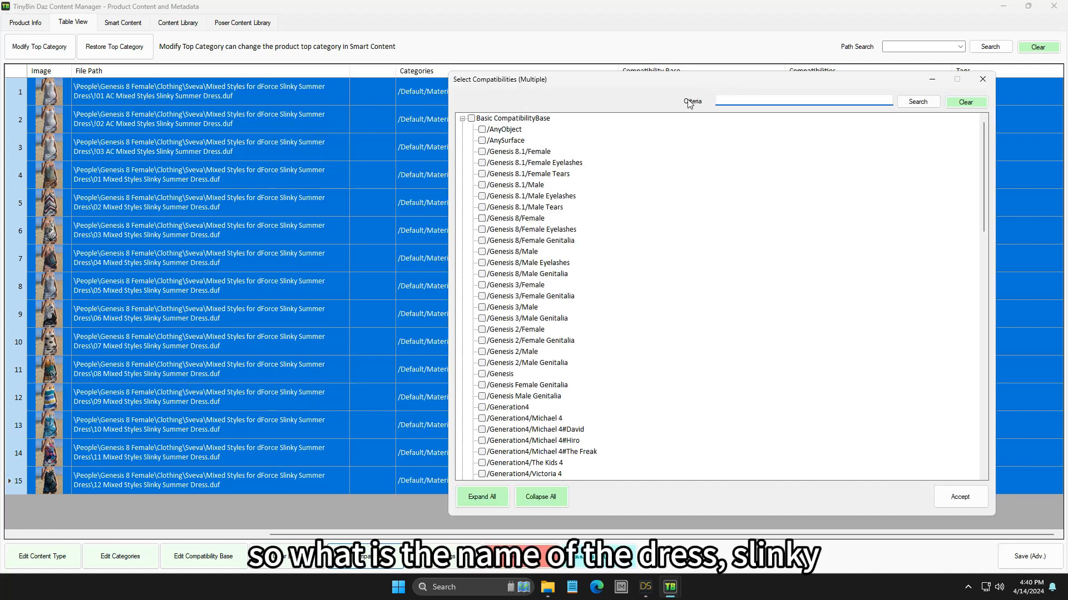
text(Slinky)
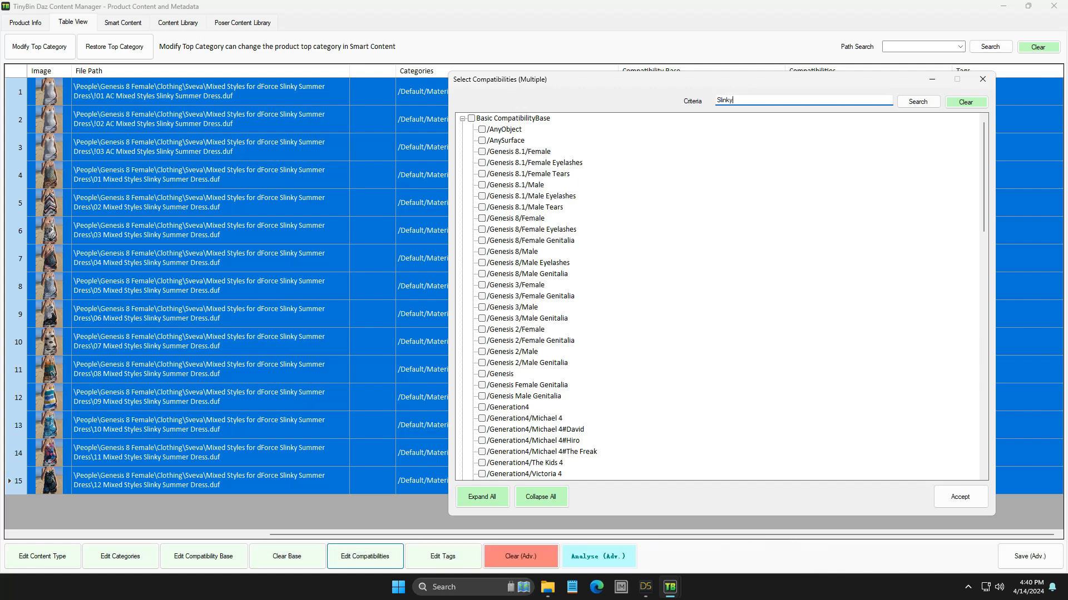
key(Return)
click(481, 219)
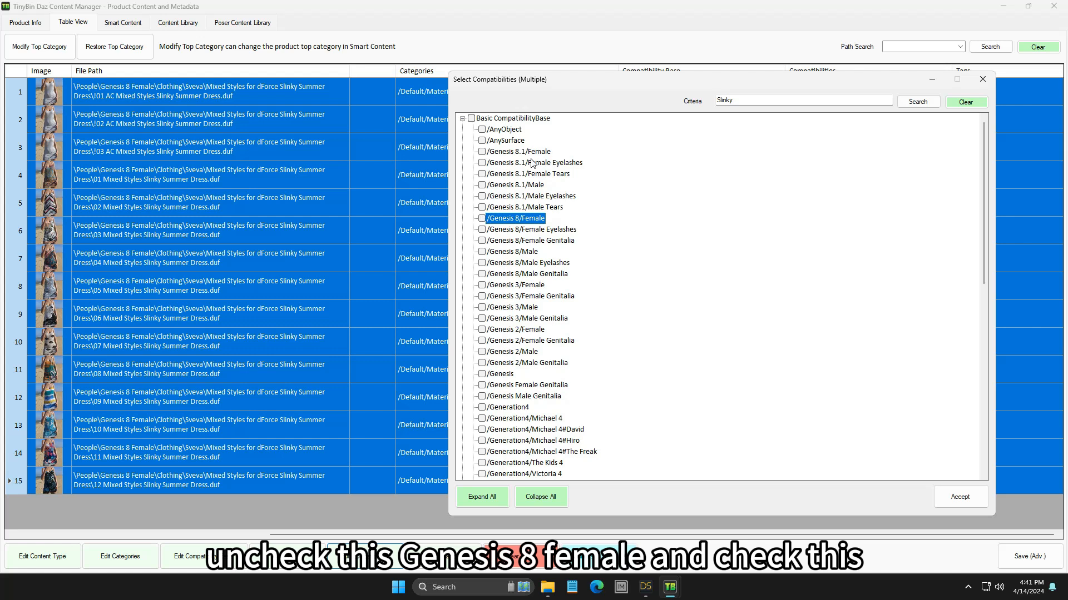
click(462, 119)
click(462, 130)
click(481, 142)
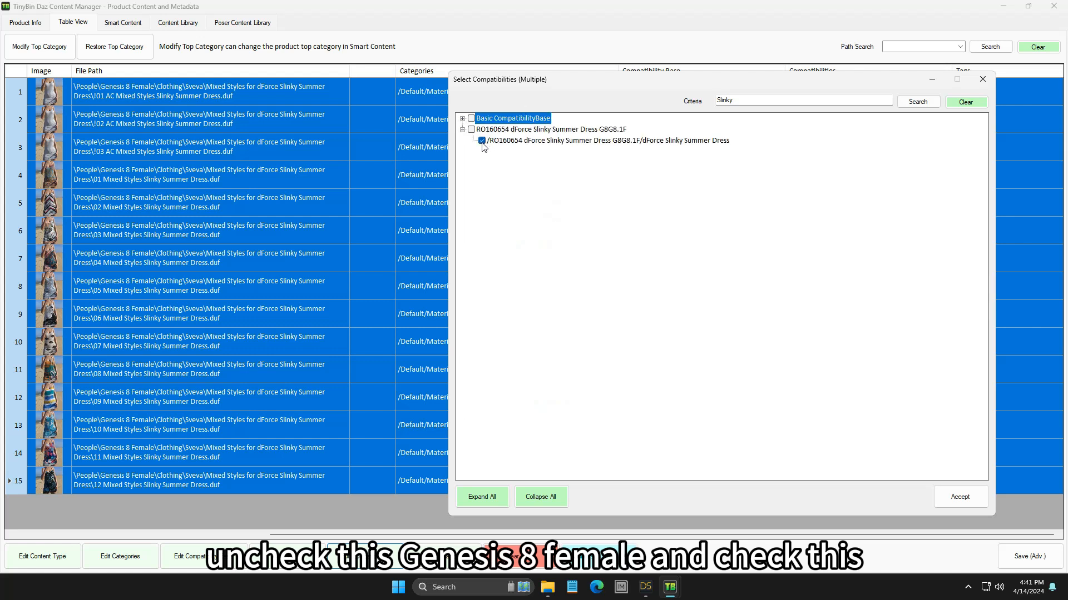
click(586, 144)
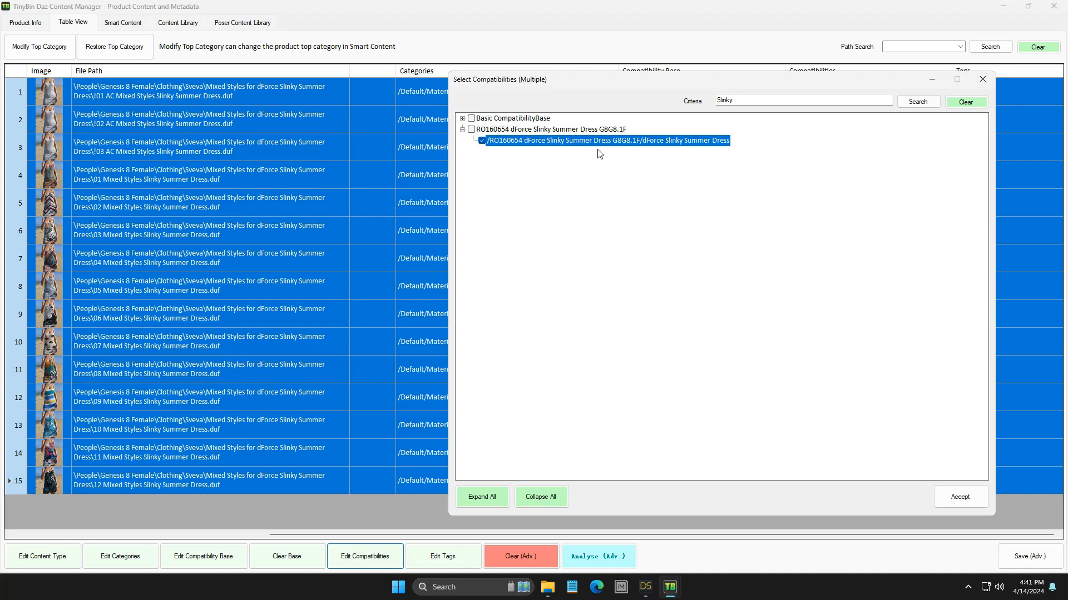
click(959, 498)
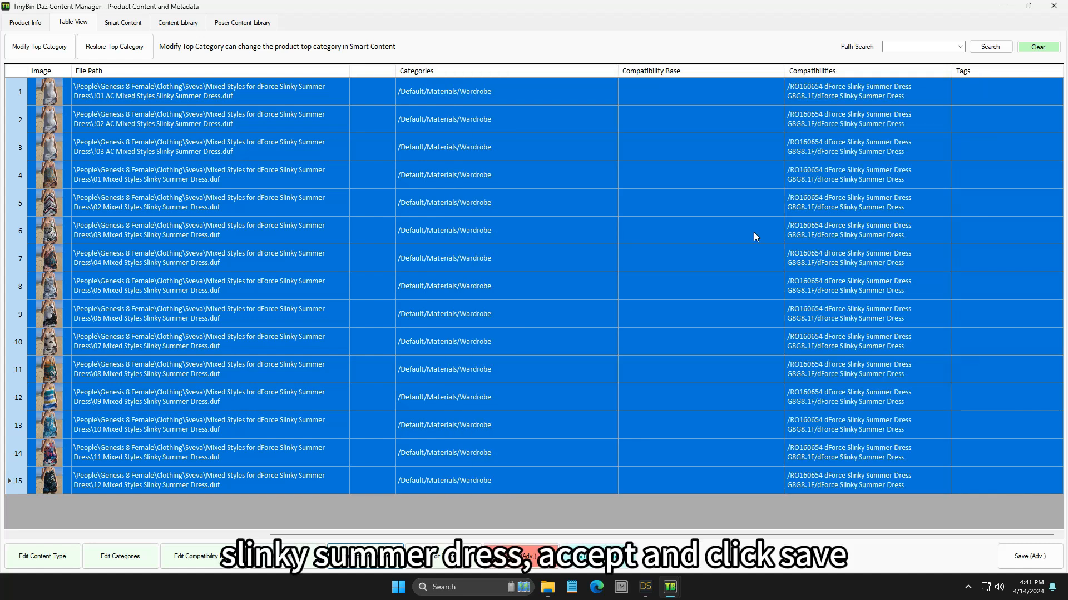
click(1018, 556)
click(579, 331)
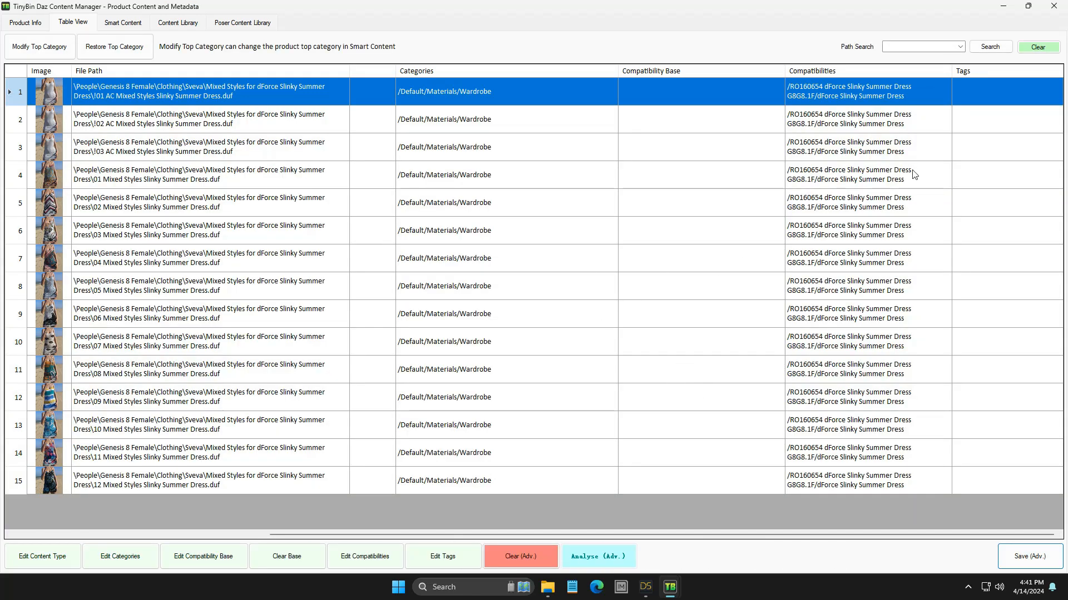
- Return to DAZ Studio and import the Mixed Styles Textures product's edited metadata through the TinyBin Import dialog
click(1053, 6)
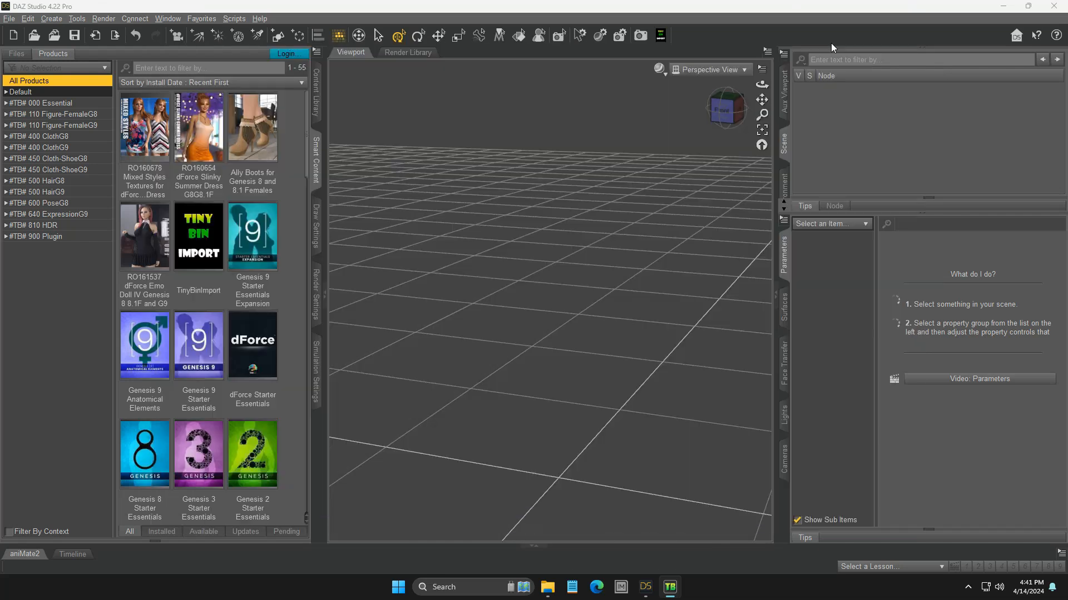
click(860, 46)
click(661, 36)
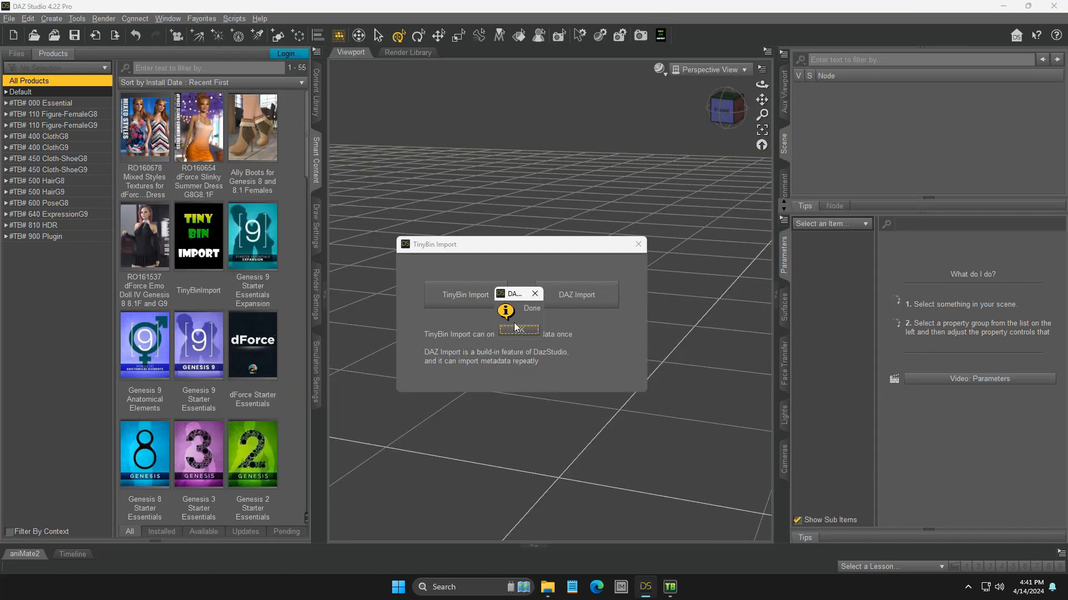
click(639, 244)
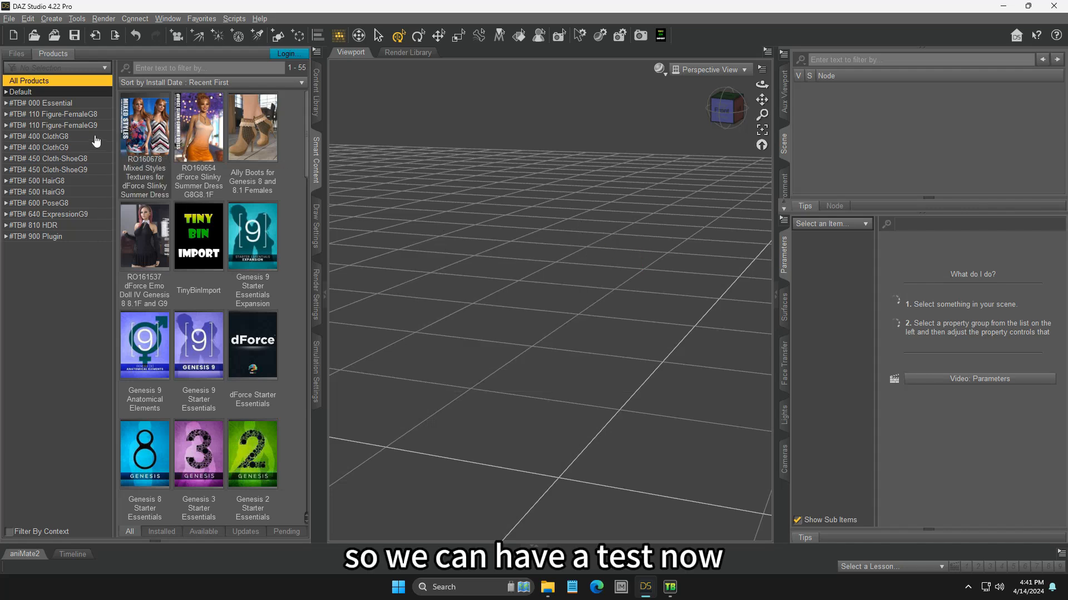
- Load the dForce Slinky Summer Dress from its product's Wardrobe and filter all products by context with the dress selected
double_click(196, 133)
click(62, 179)
double_click(146, 142)
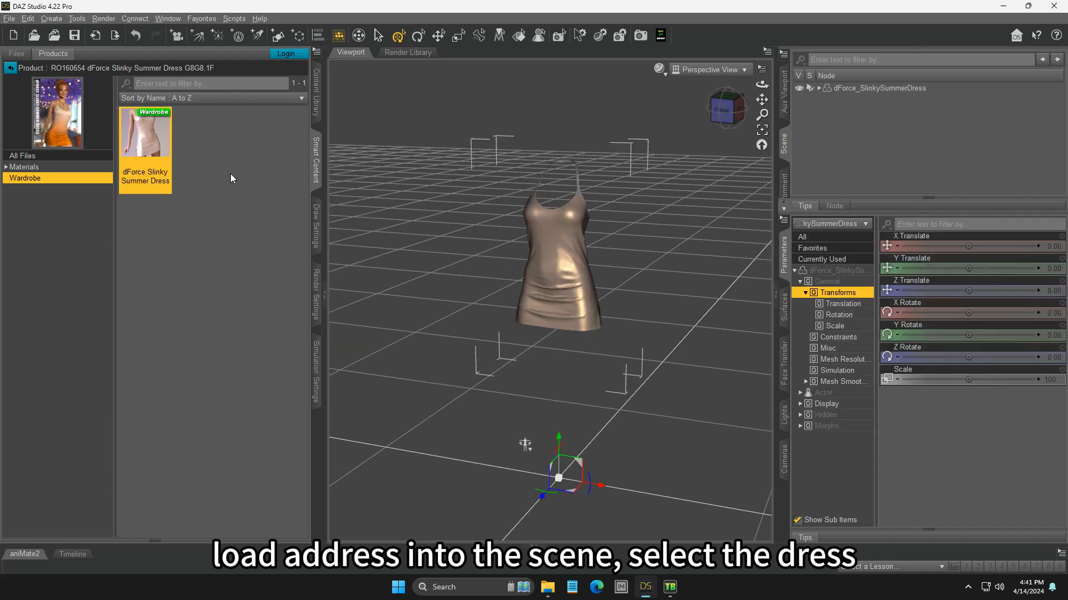
click(11, 68)
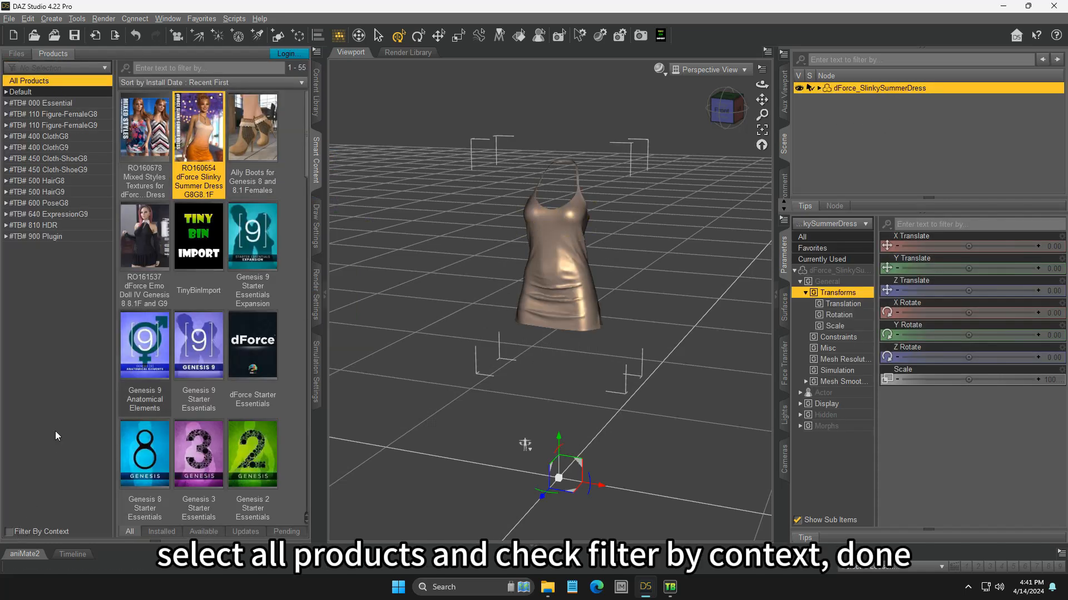
click(9, 532)
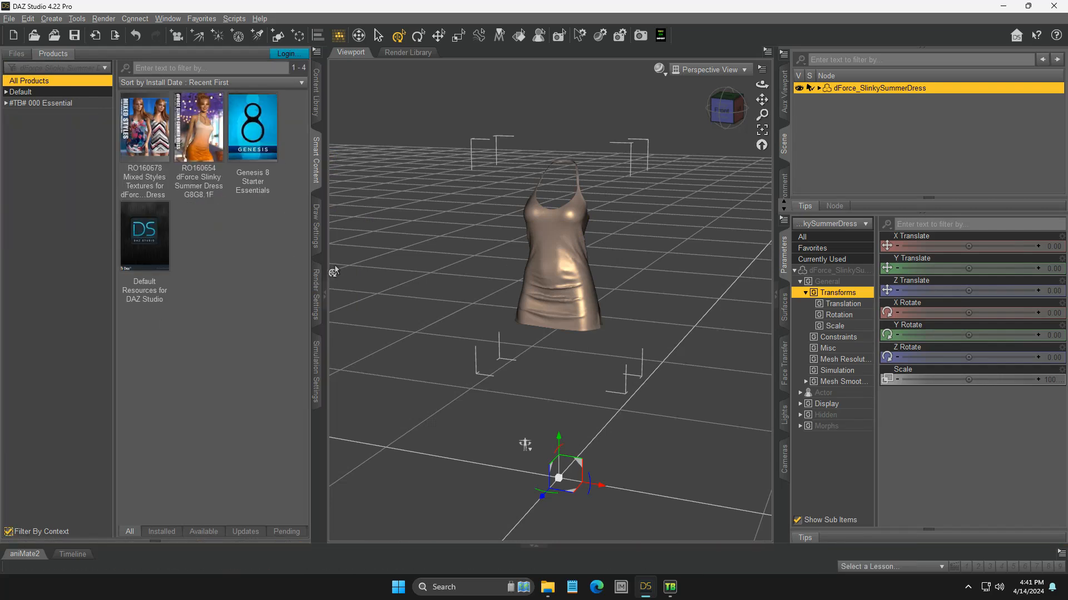